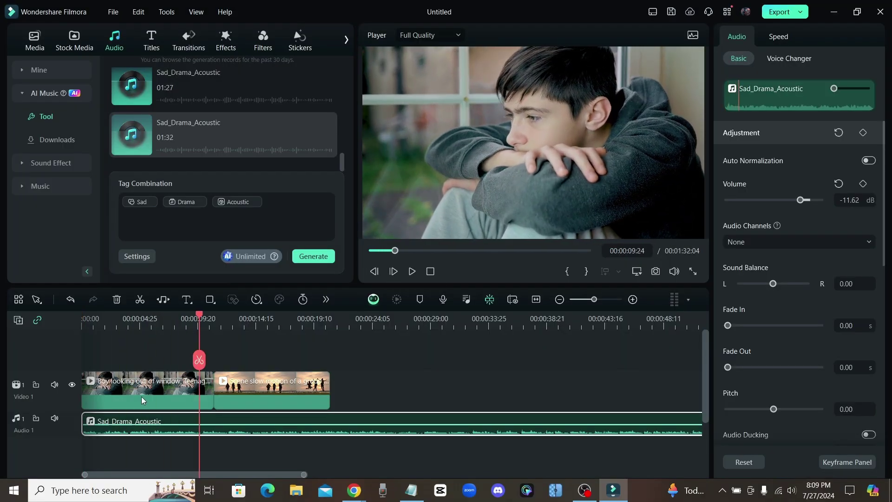
# Delete the music clip and split the song's vocals from its background with AI Vocal Remover
pyautogui.press('Delete')
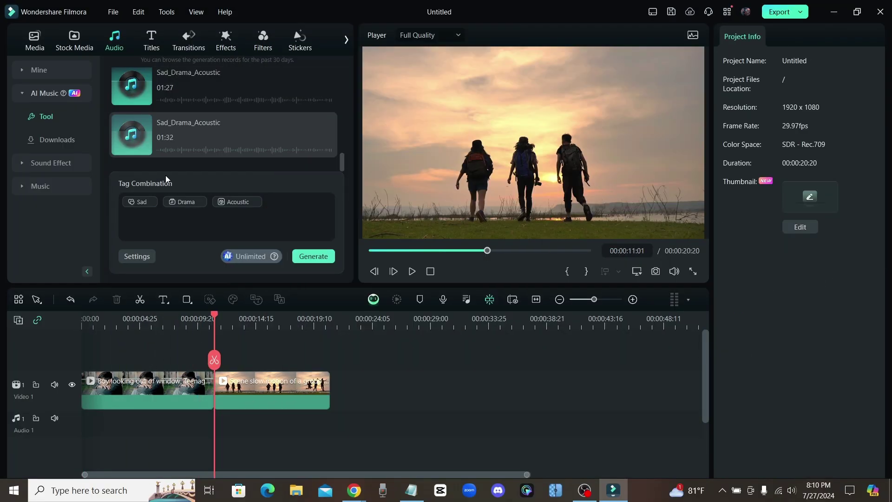
pyautogui.click(167, 12)
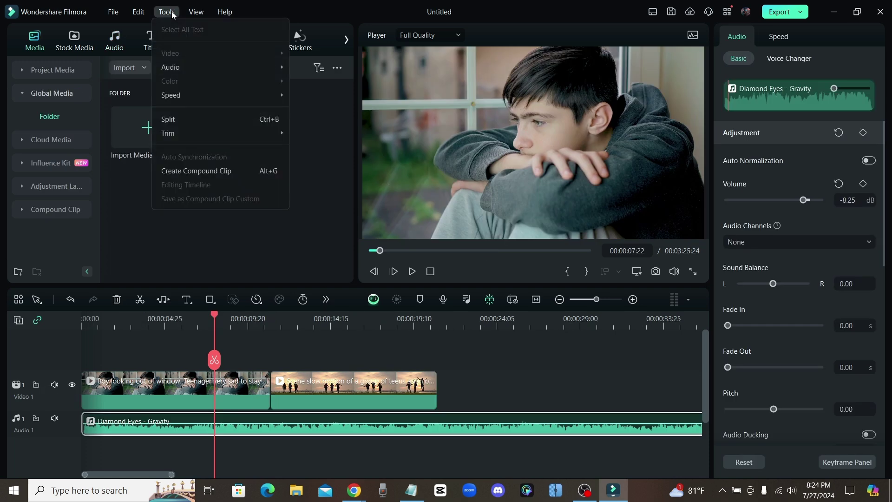
pyautogui.moveTo(195, 67)
pyautogui.click(369, 68)
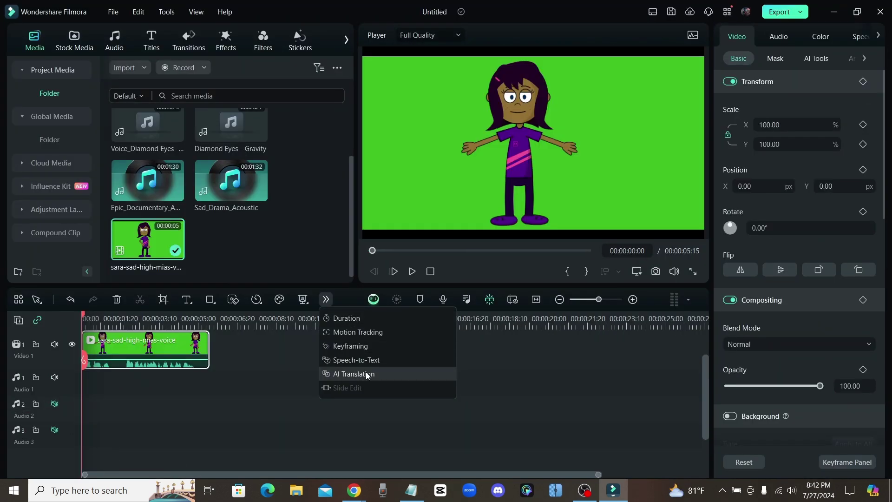
# Start AI translation of the cartoon clip, translating both voice and text
pyautogui.click(367, 375)
pyautogui.click(355, 184)
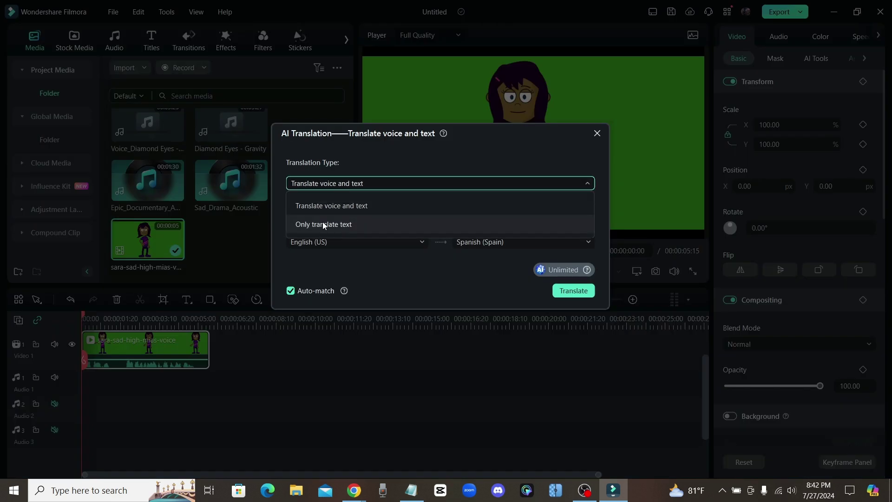
pyautogui.click(308, 206)
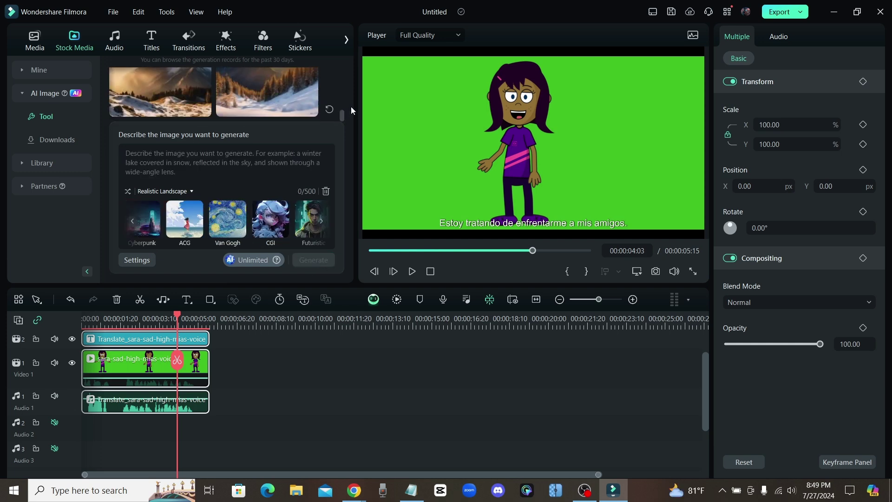
# Place the generated mountain landscape on the timeline and set the copywriting type to Video Oral Script
pyautogui.click(163, 85)
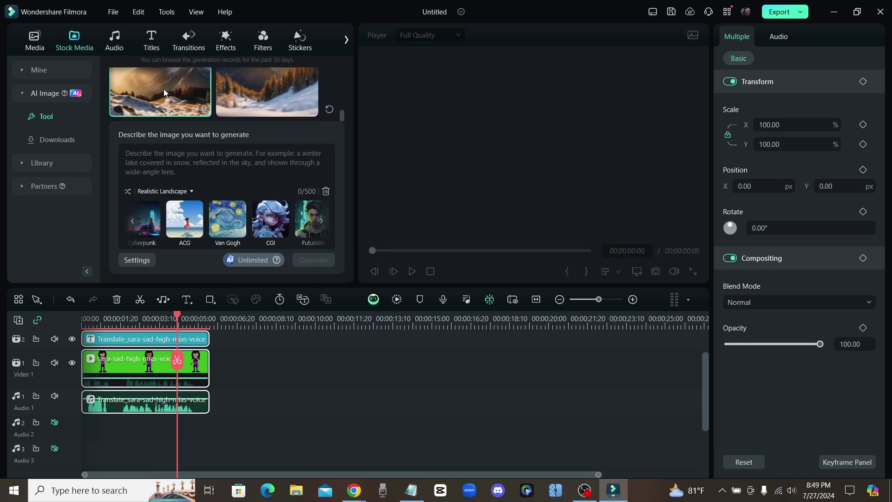
pyautogui.moveTo(164, 85); pyautogui.dragTo(91, 427)
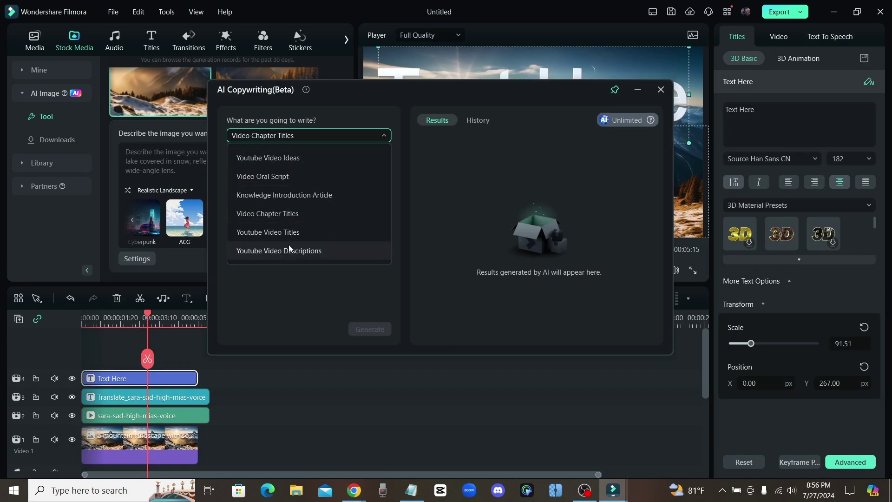
pyautogui.click(319, 254)
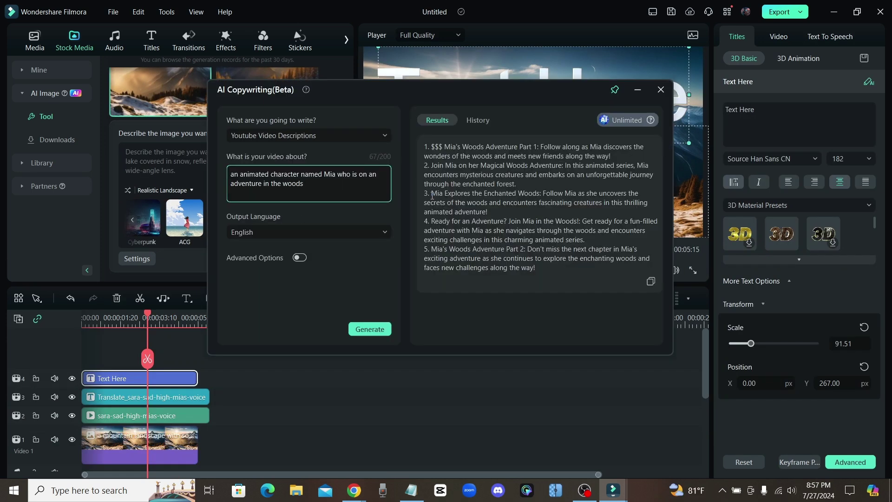
pyautogui.click(384, 135)
pyautogui.click(255, 162)
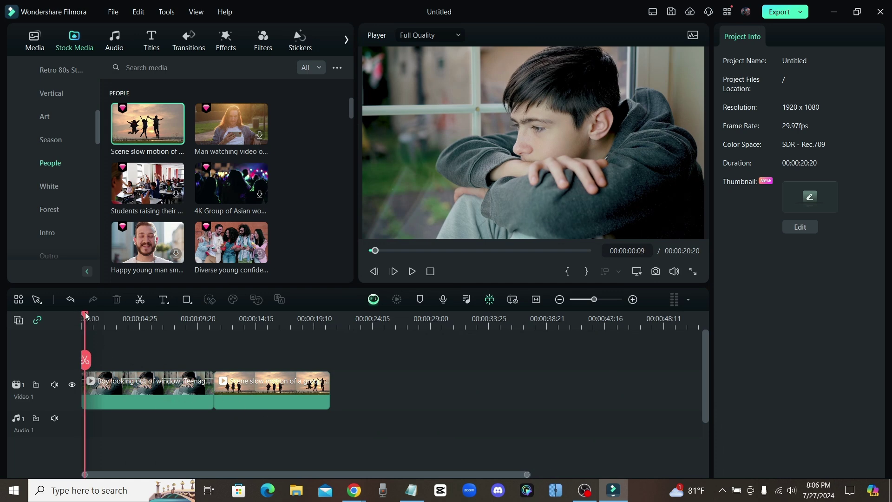
# Move the playhead to about five seconds and open AI Music in the Audio library
pyautogui.moveTo(83, 316); pyautogui.dragTo(83, 339)
pyautogui.click(115, 41)
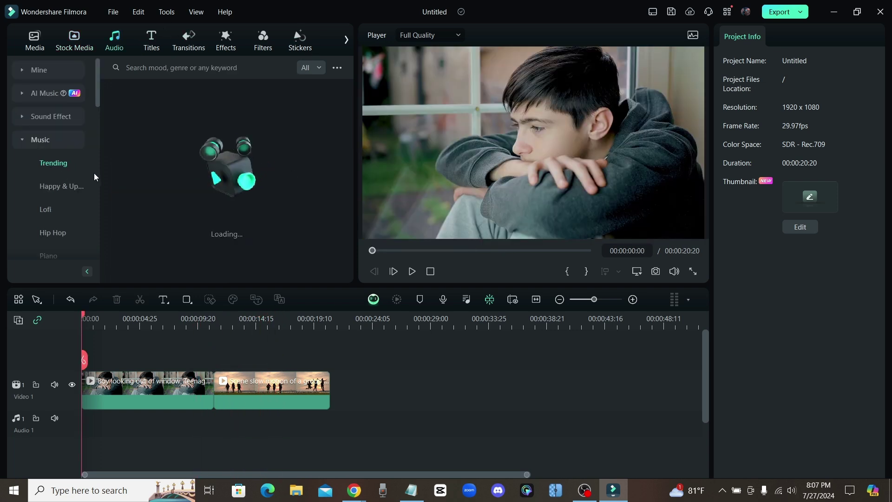
pyautogui.click(47, 93)
# Replace the Happy tag with Sad mood, Drama theme and Acoustic genre, then generate music
pyautogui.click(232, 219)
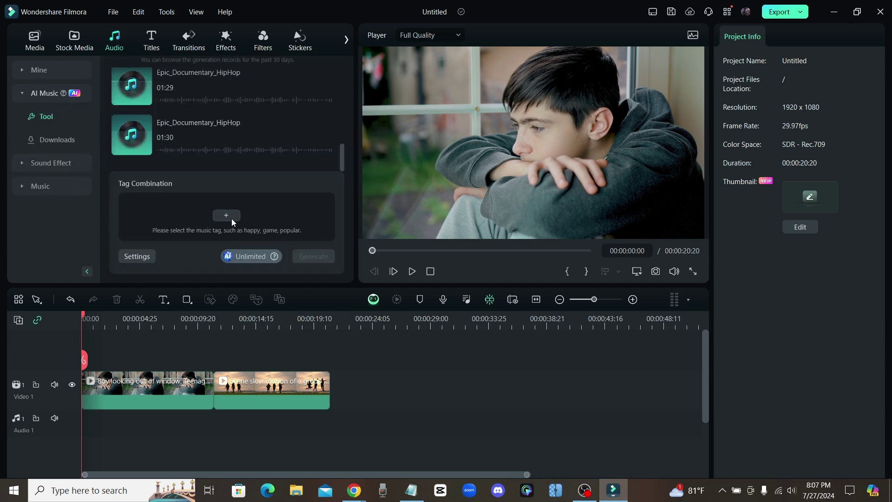
pyautogui.click(231, 216)
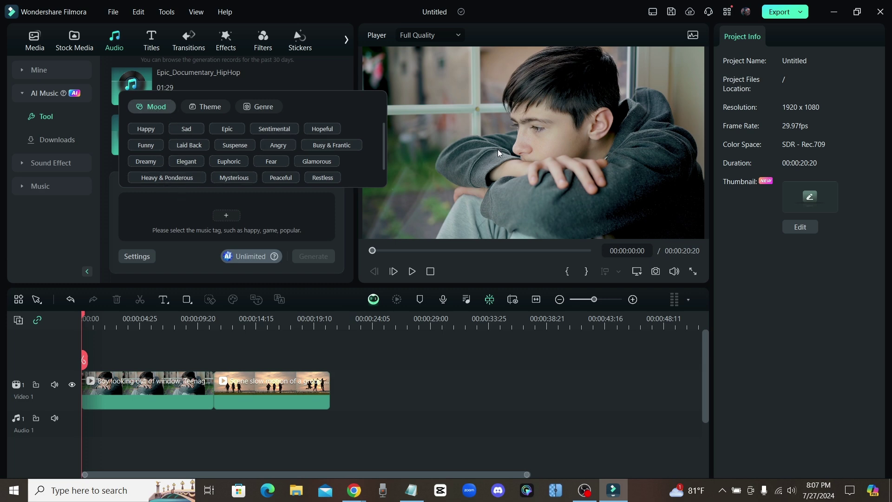
pyautogui.click(188, 131)
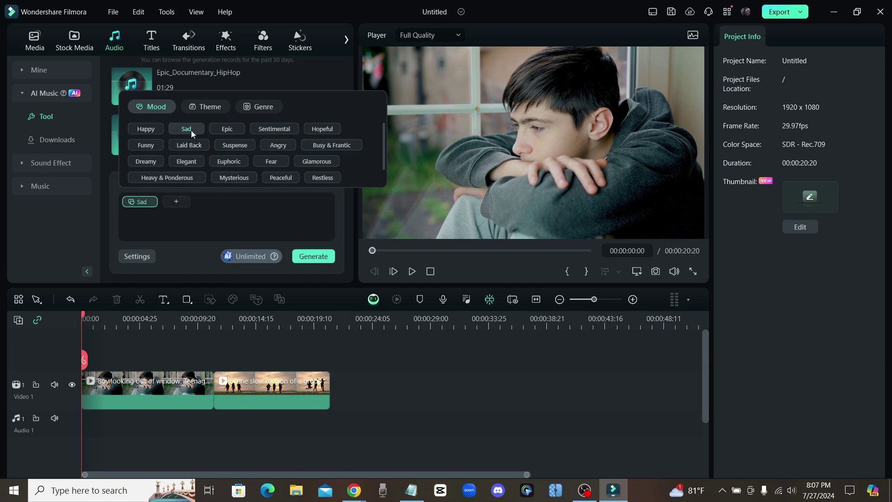
pyautogui.click(208, 106)
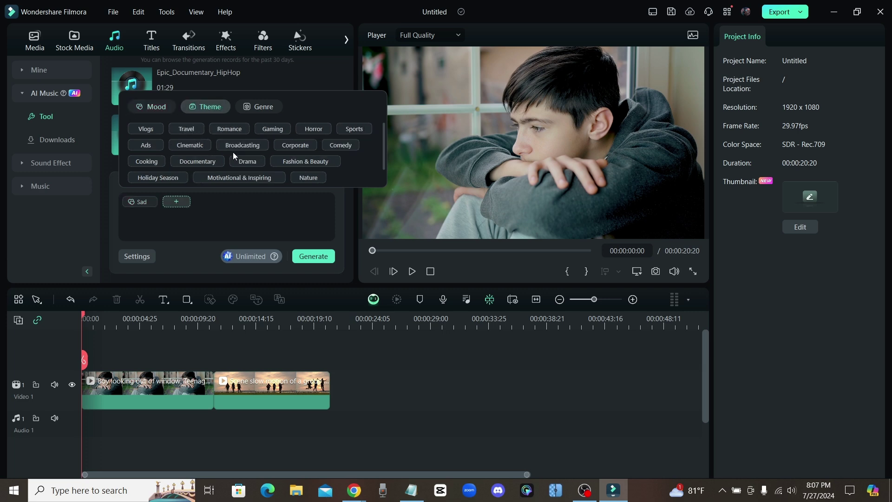
pyautogui.click(249, 160)
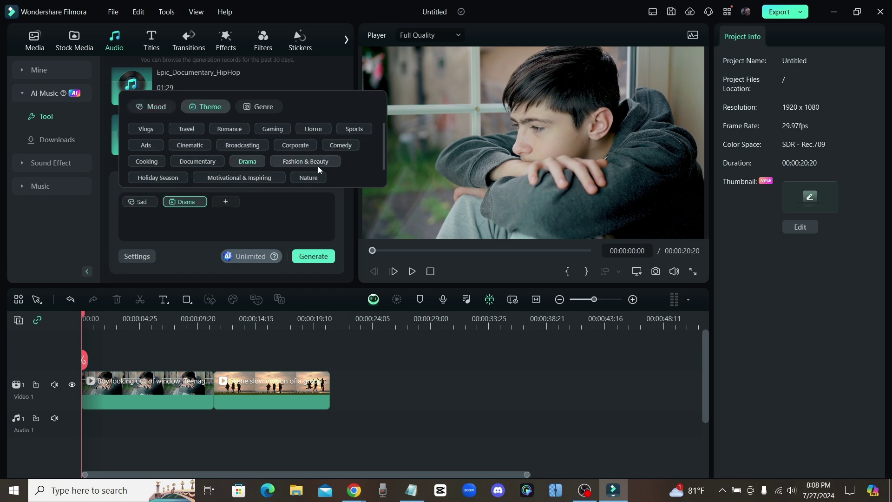
pyautogui.click(271, 108)
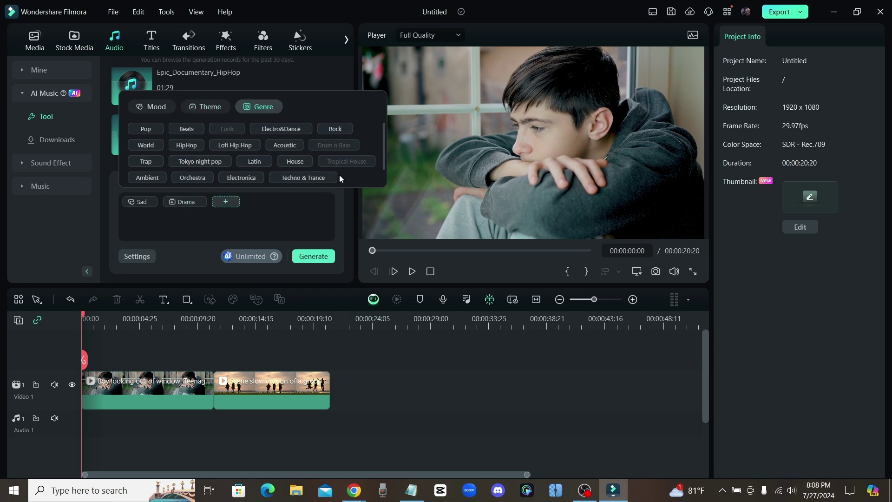
pyautogui.click(291, 147)
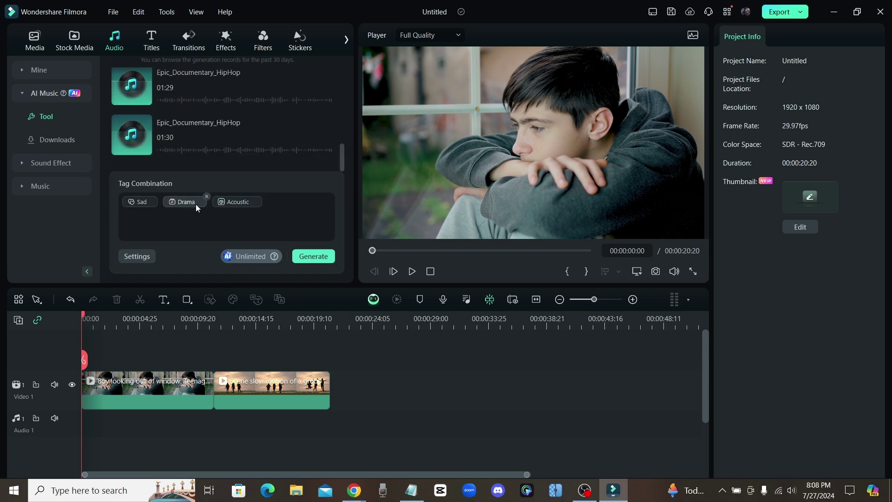
pyautogui.click(313, 257)
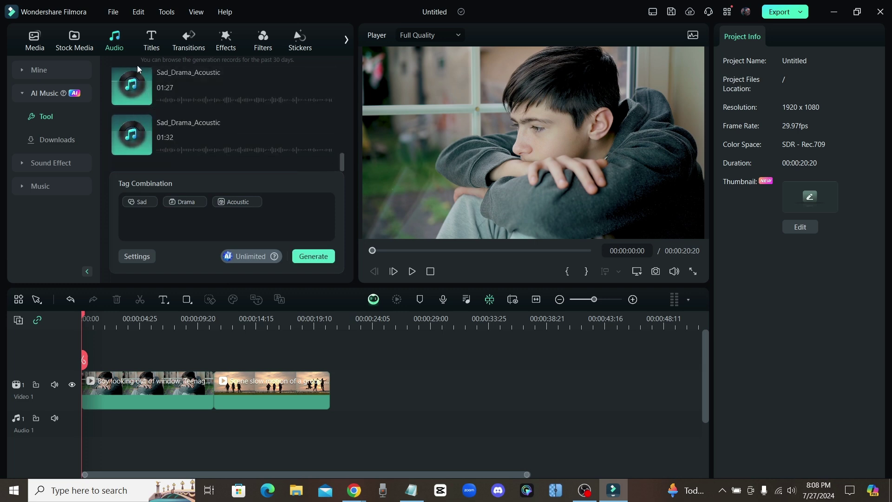
# Put the 01:32 Sad_Drama_Acoustic track on Audio 1 at -11.62 dB and preview it
pyautogui.moveTo(182, 139); pyautogui.dragTo(86, 412)
pyautogui.moveTo(144, 419); pyautogui.dragTo(144, 422)
pyautogui.click(414, 272)
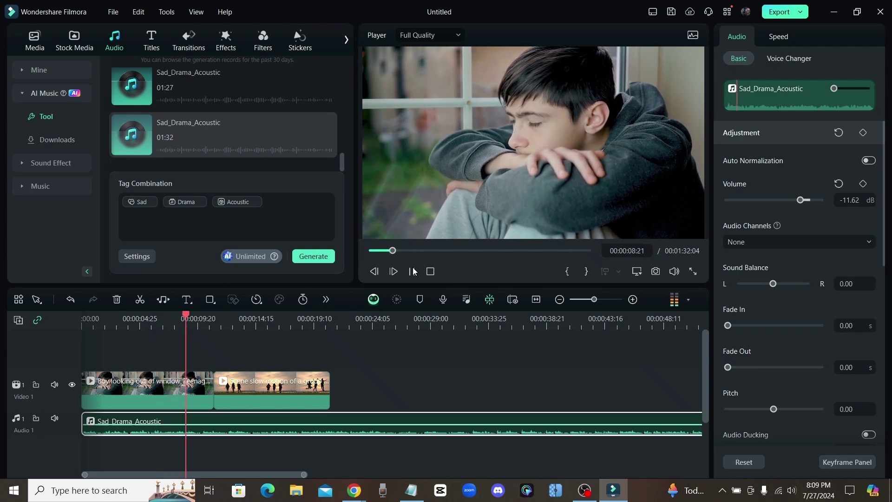
pyautogui.click(412, 271)
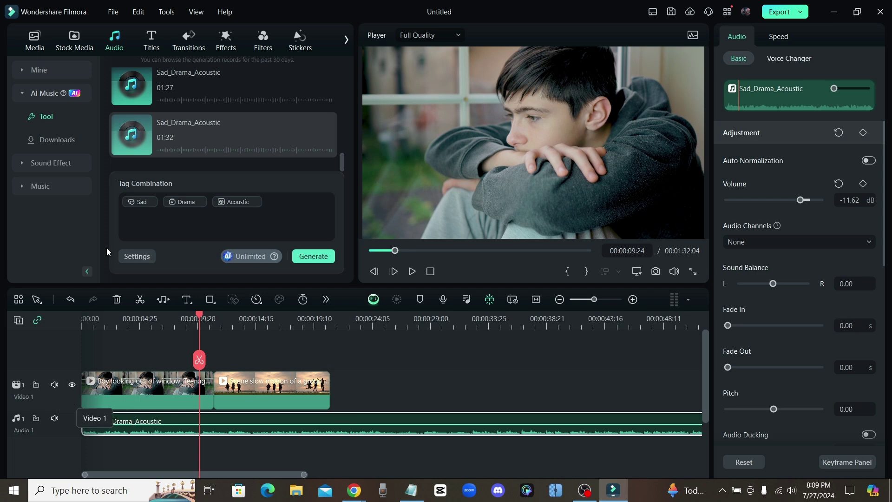
# Delete the Sad_Drama_Acoustic clip and clear the Sad, Drama and Acoustic tags
pyautogui.rightClick(264, 419)
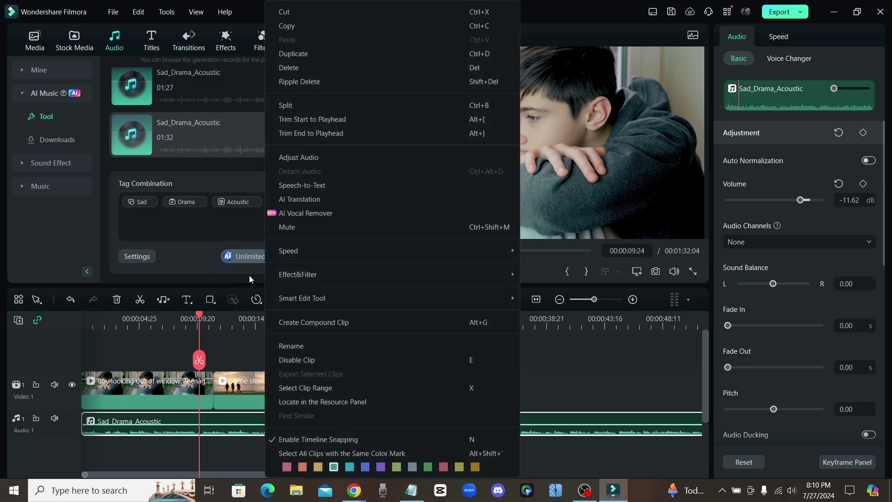
pyautogui.press('Delete')
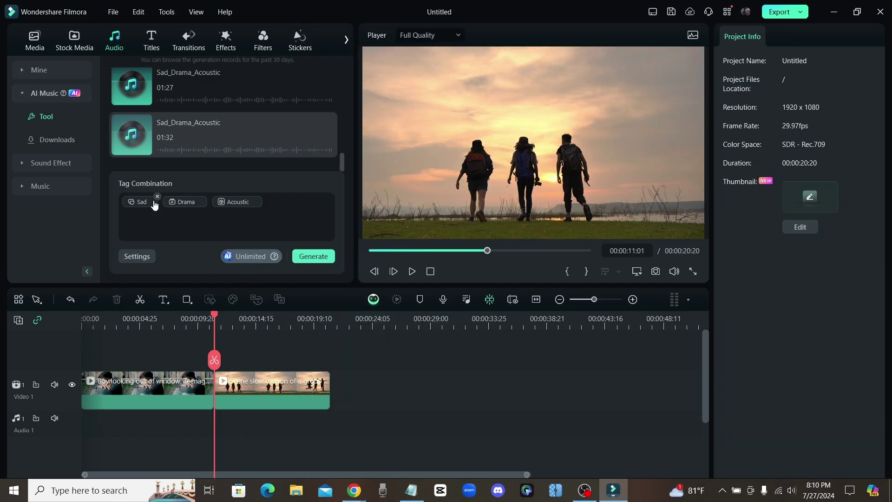
pyautogui.click(157, 197)
pyautogui.click(163, 196)
pyautogui.click(169, 197)
# Build a new tag combination of Epic mood, Documentary theme and Ambient genre
pyautogui.click(227, 215)
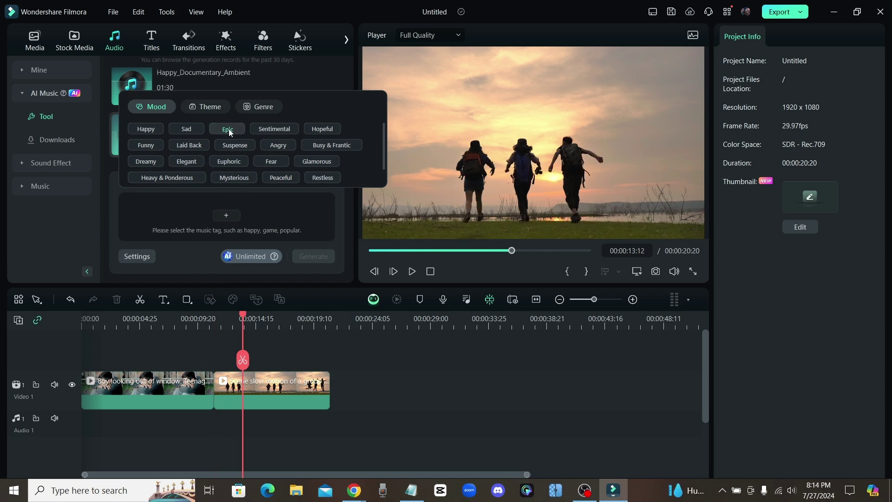
pyautogui.click(228, 129)
pyautogui.click(205, 106)
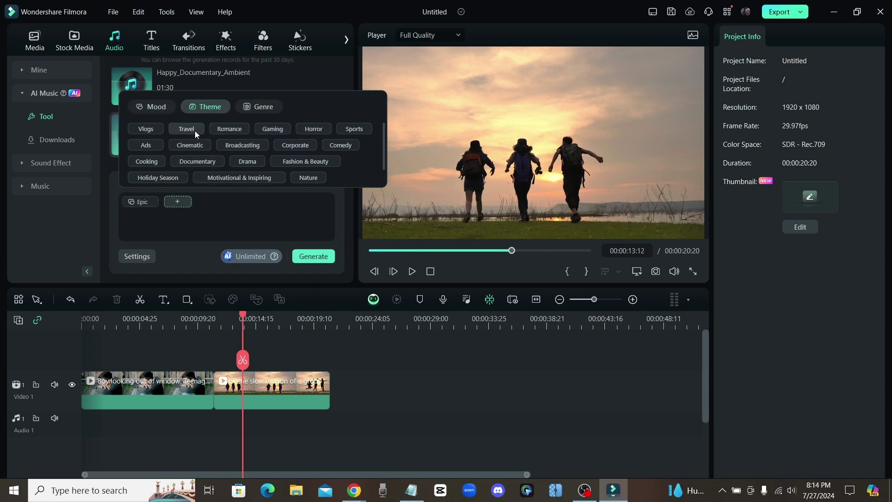
pyautogui.click(197, 161)
pyautogui.click(259, 107)
pyautogui.click(145, 129)
pyautogui.click(151, 178)
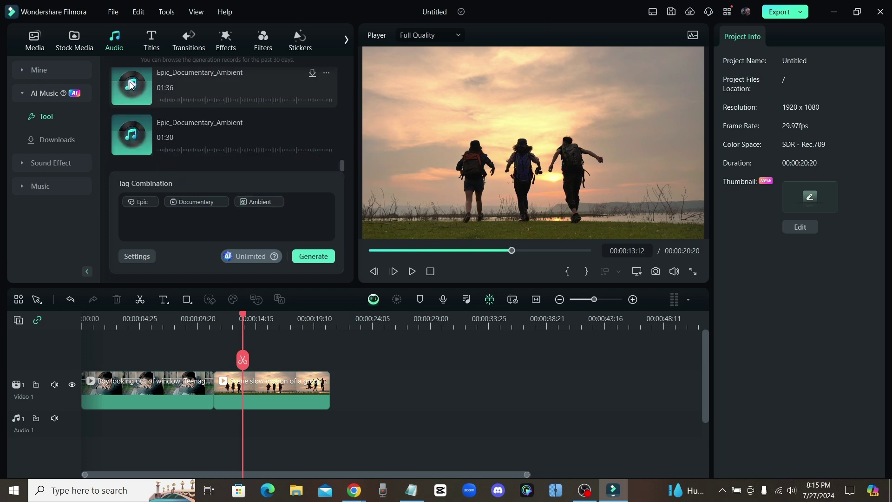
# Place the Epic_Documentary_Ambient track under the video, shorten and lower it, and preview to 22 seconds
pyautogui.moveTo(130, 82); pyautogui.dragTo(221, 423)
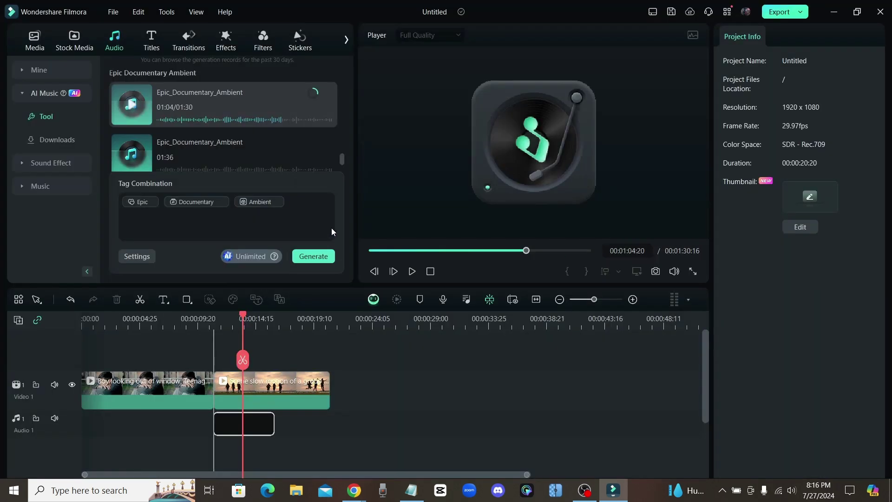
pyautogui.click(243, 317)
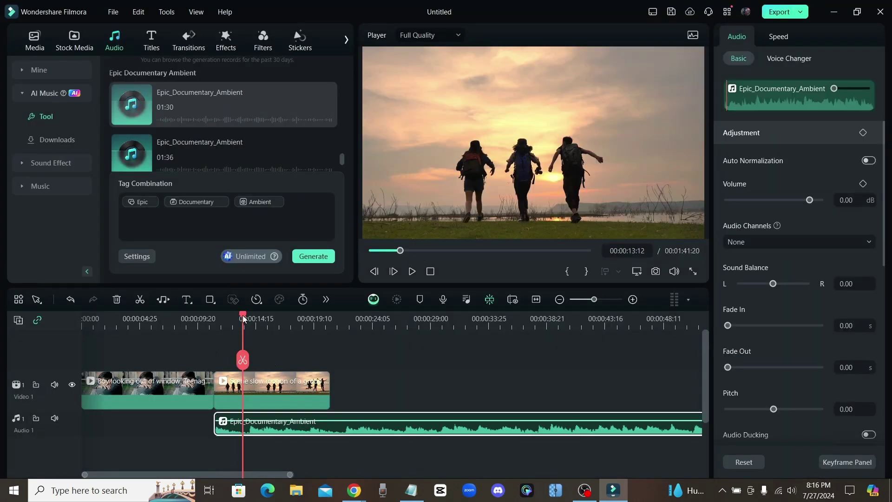
pyautogui.moveTo(328, 417); pyautogui.dragTo(328, 424)
pyautogui.click(411, 270)
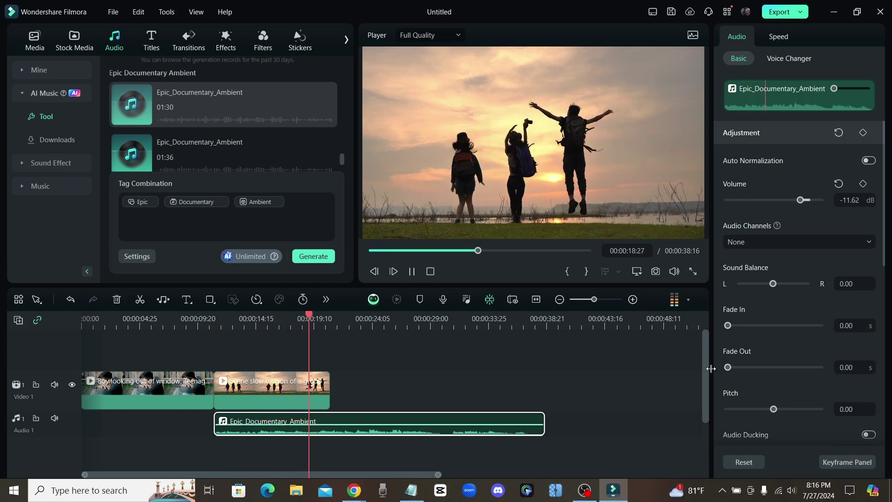
pyautogui.press('space')
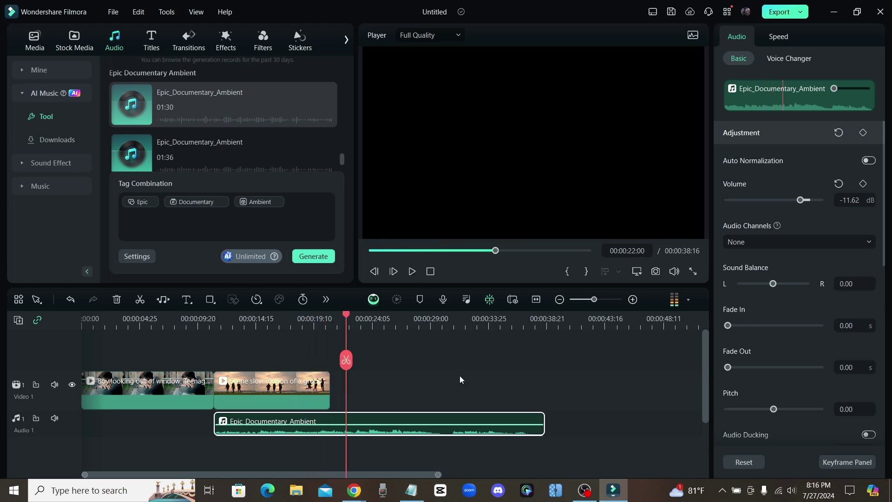
# Use Audio Stretch to extend the Epic_Documentary_Ambient clip well past one minute
pyautogui.click(165, 300)
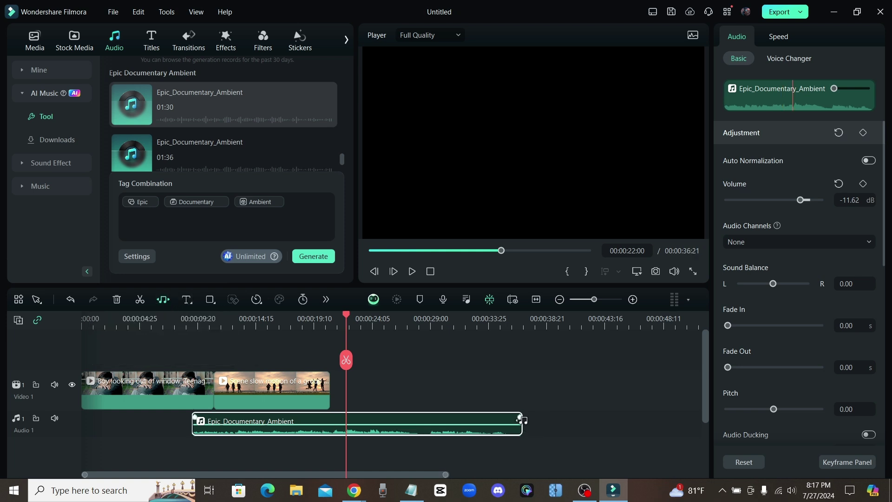
pyautogui.moveTo(522, 424); pyautogui.dragTo(671, 425)
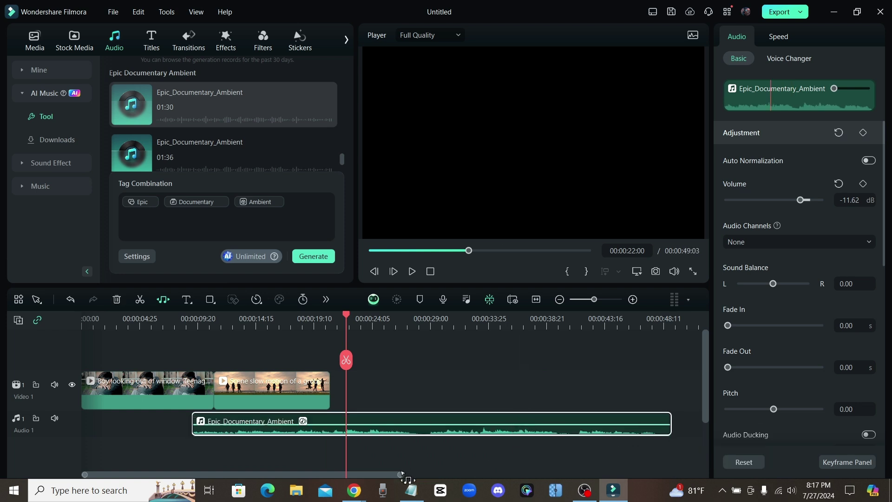
pyautogui.moveTo(375, 474); pyautogui.dragTo(438, 478)
pyautogui.hscroll(3, 435, 470)
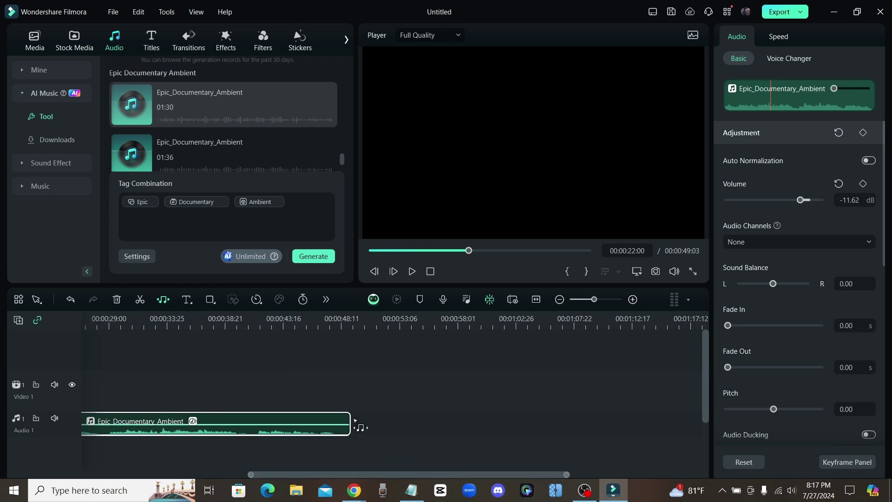
pyautogui.moveTo(349, 419); pyautogui.dragTo(645, 425)
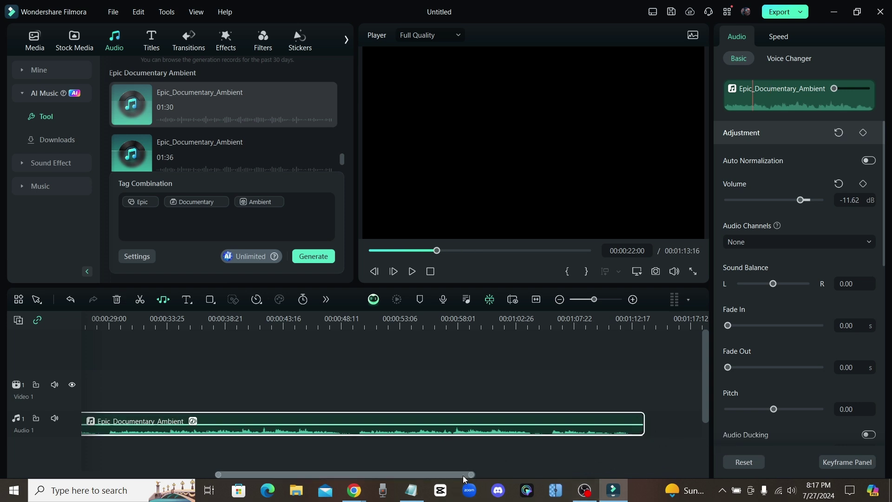
pyautogui.moveTo(463, 474)
pyautogui.mouseDown()
pyautogui.moveTo(316, 472)
pyautogui.moveTo(478, 473)
pyautogui.mouseUp()
pyautogui.click(380, 405)
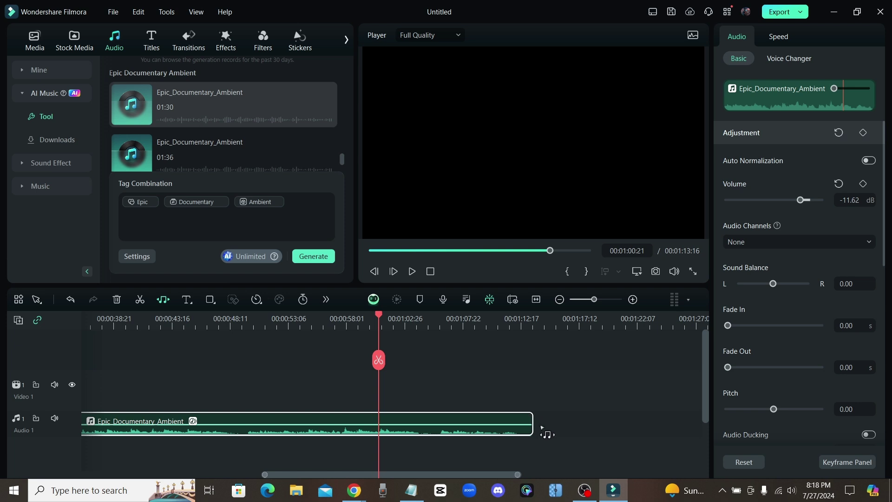
pyautogui.moveTo(533, 429); pyautogui.dragTo(606, 428)
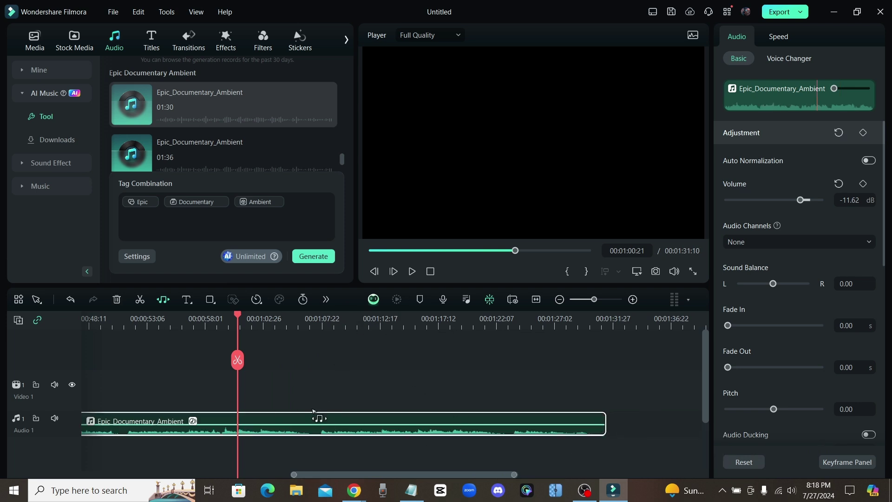
pyautogui.hscroll(-10, 237, 433)
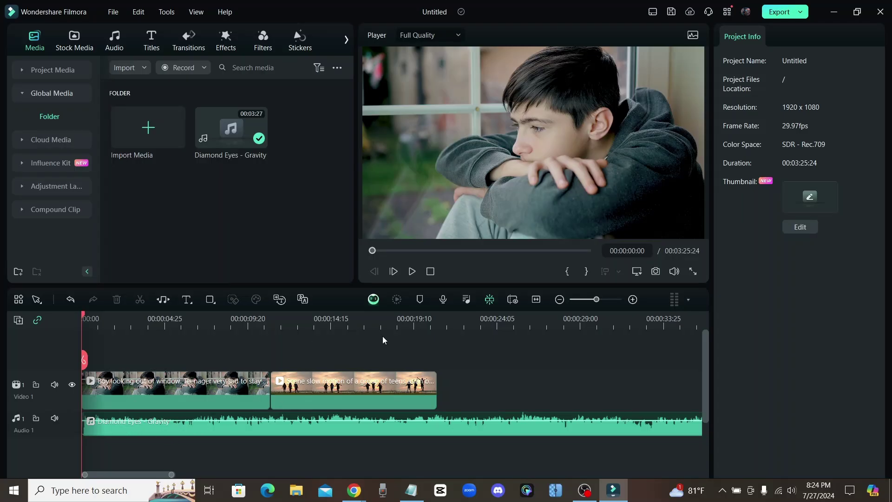
# Preview the opening to about 7 seconds, then select the Diamond Eyes - Gravity clip
pyautogui.click(412, 271)
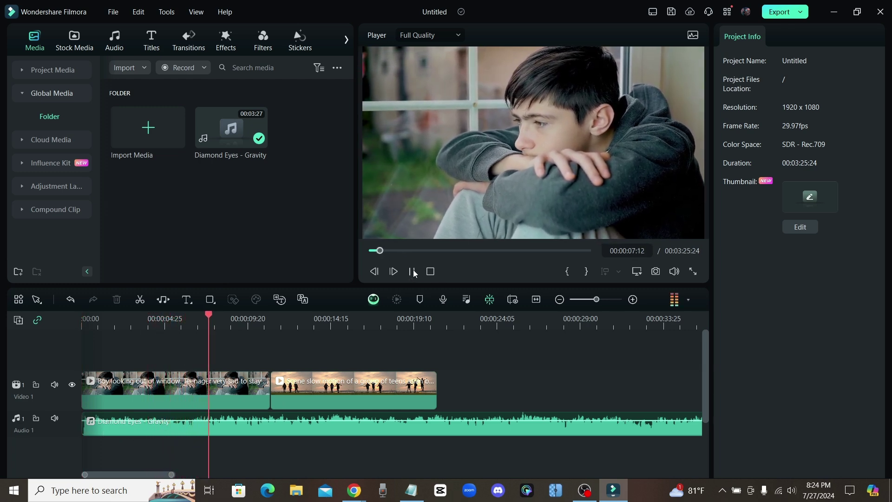
pyautogui.click(412, 271)
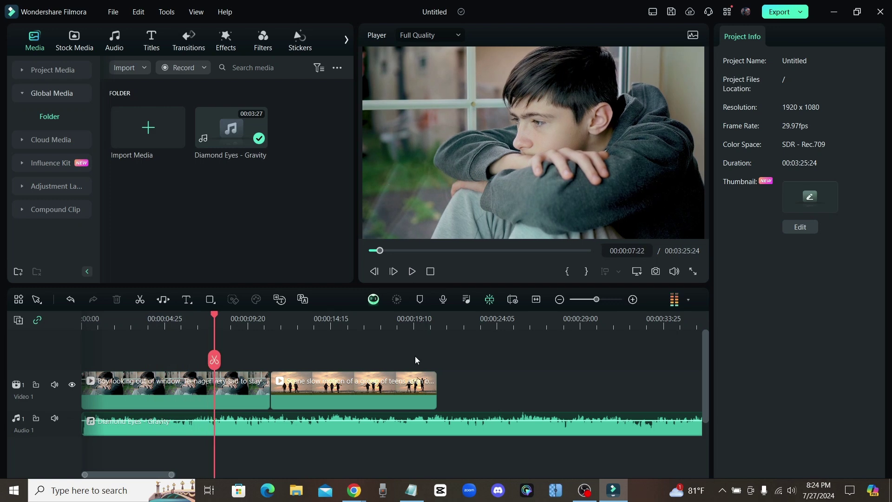
pyautogui.click(246, 420)
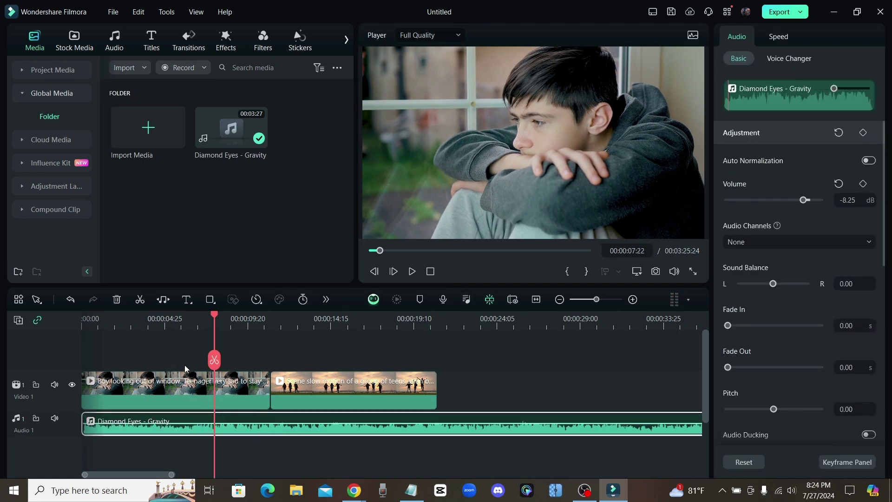
pyautogui.click(107, 451)
pyautogui.click(132, 422)
# Run AI Vocal Remover on the Diamond Eyes - Gravity song
pyautogui.click(167, 12)
pyautogui.moveTo(201, 68)
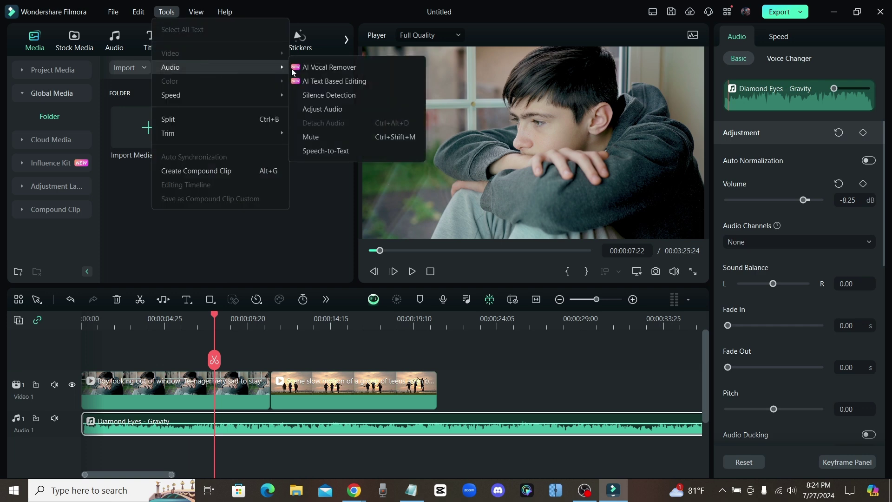
pyautogui.click(369, 69)
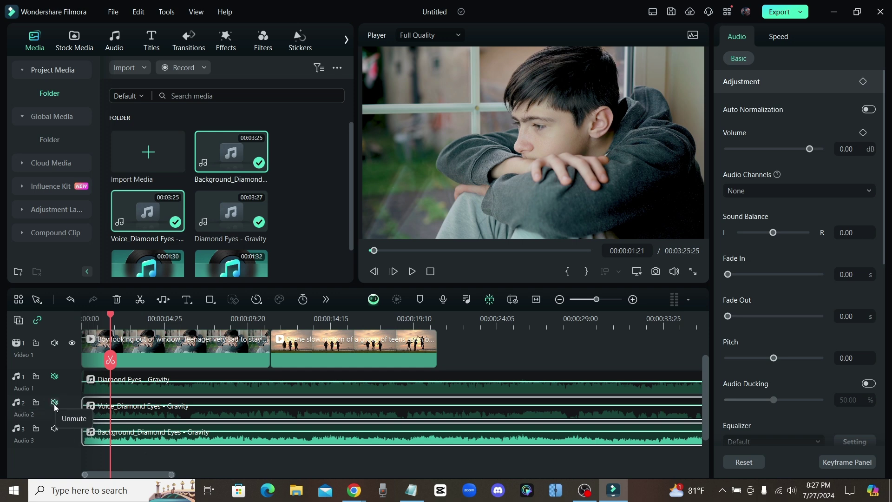
# Play the separated voice and background tracks, pausing at about 10 and 18 seconds
pyautogui.click(412, 271)
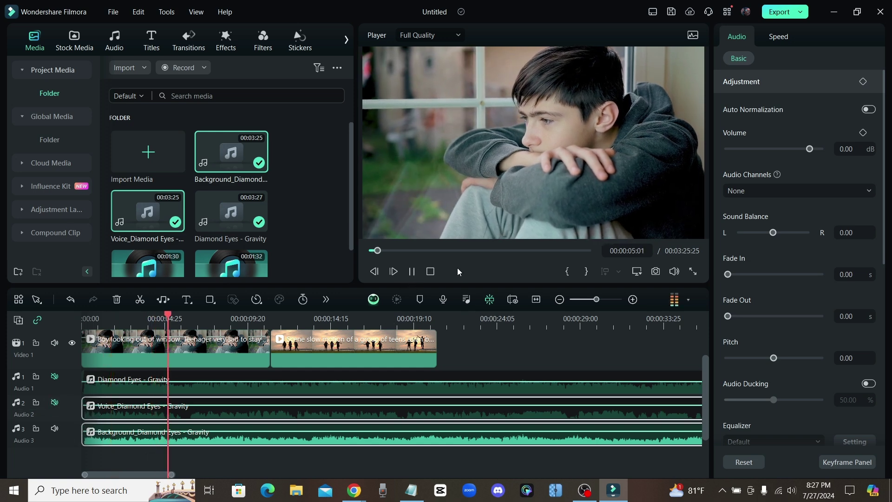
pyautogui.click(412, 272)
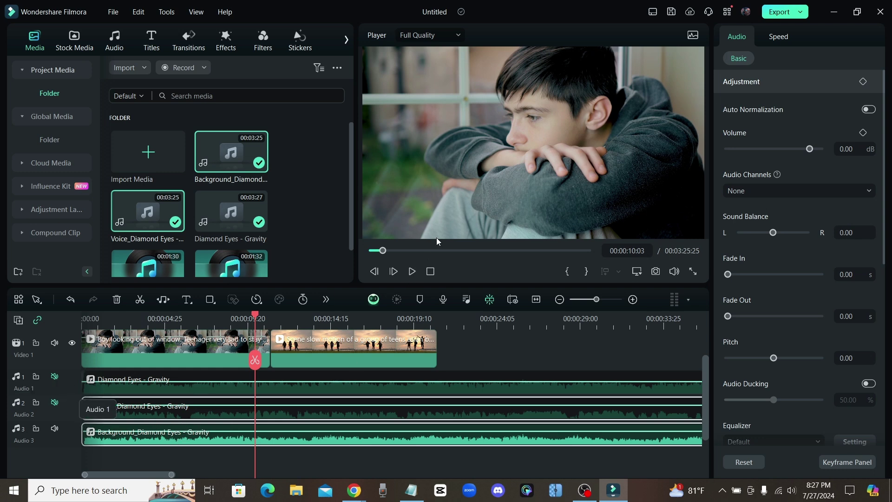
pyautogui.click(412, 272)
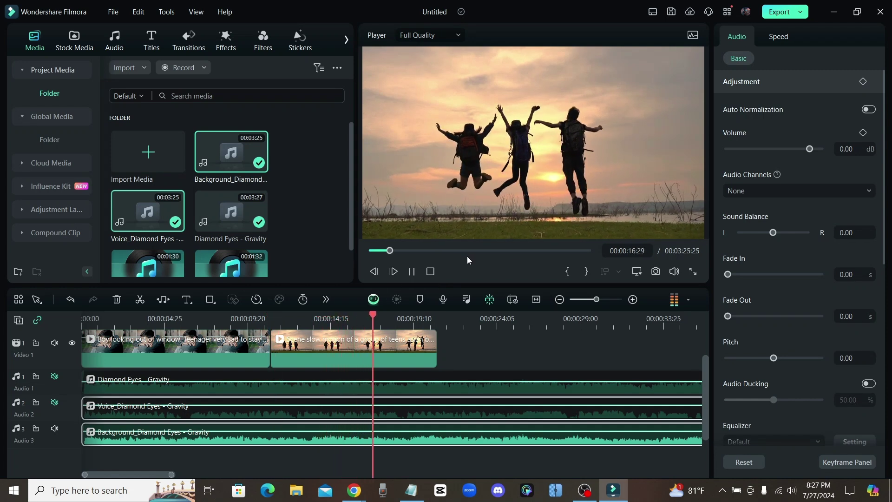
pyautogui.click(409, 273)
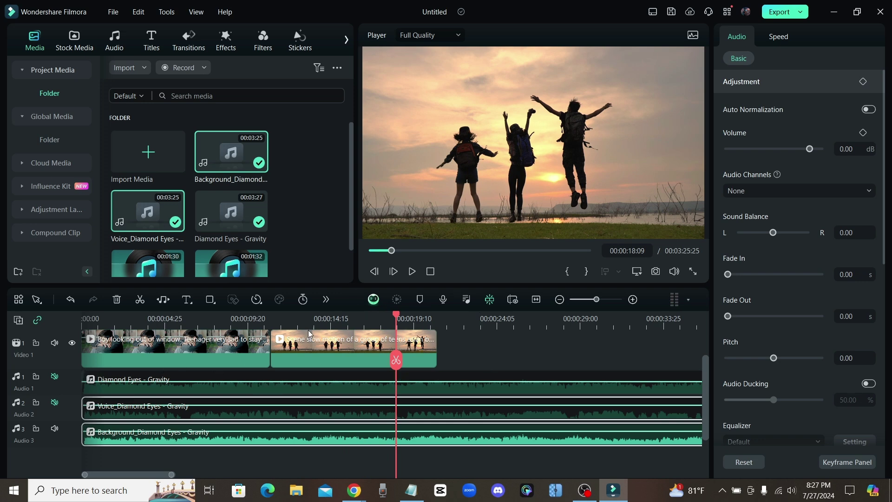
# From 3 seconds, mute Background_Diamond Eyes - Gravity, unmute the Voice track, and play to 19 seconds
pyautogui.click(142, 319)
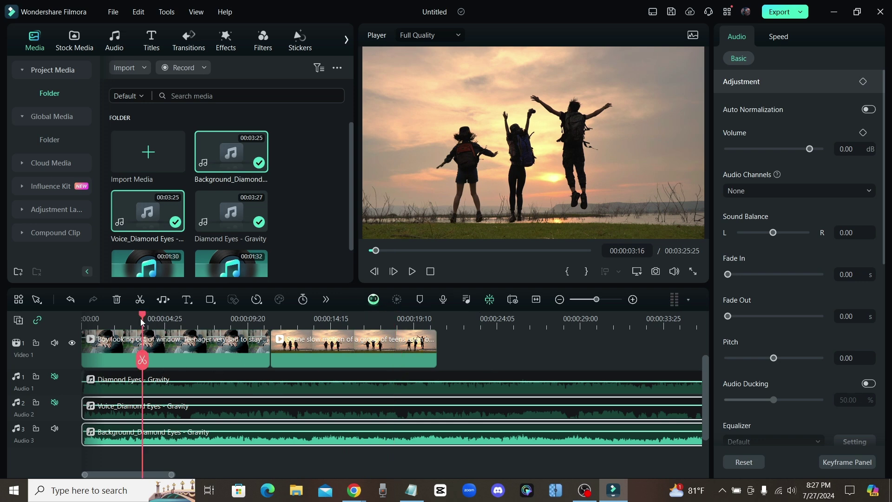
pyautogui.click(55, 431)
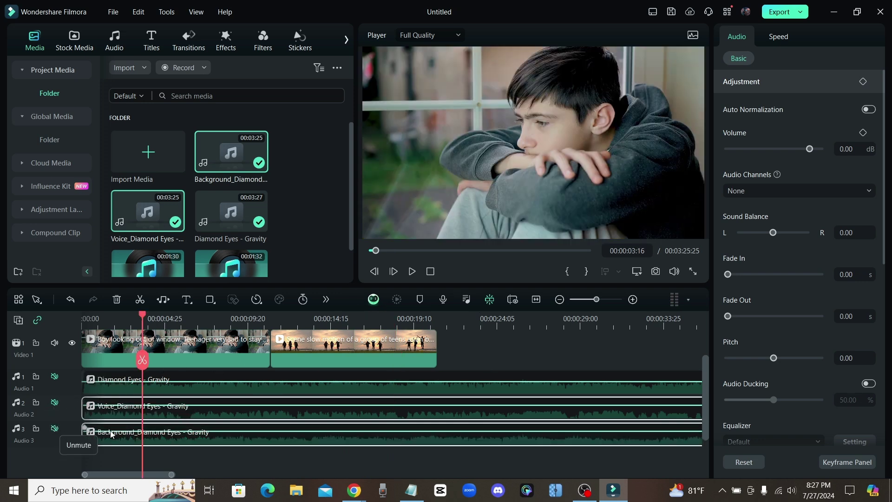
pyautogui.click(54, 403)
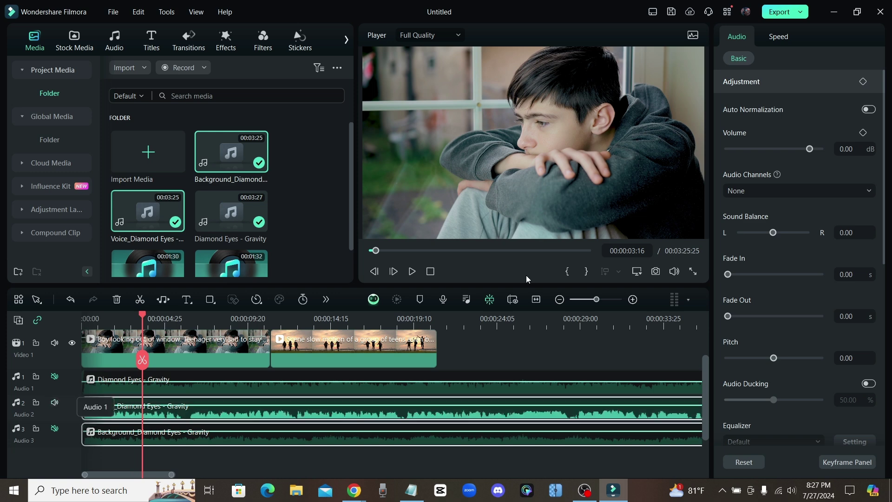
pyautogui.click(412, 272)
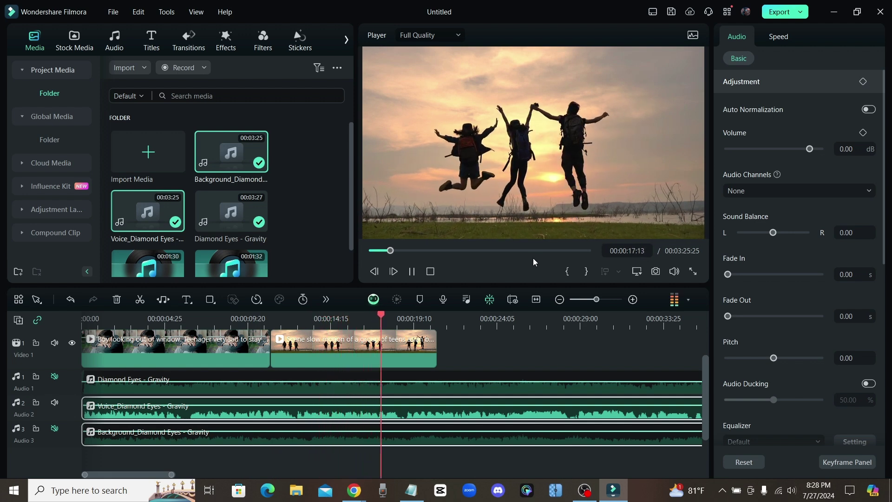
pyautogui.click(415, 272)
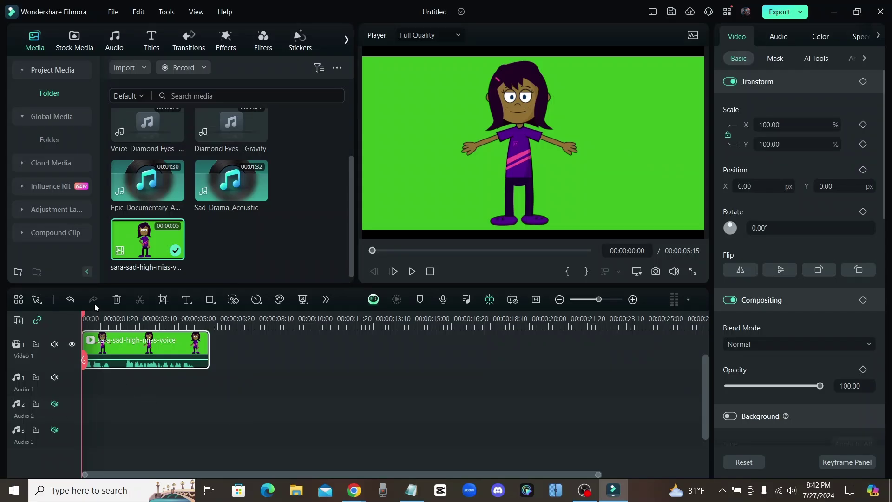
# Play the green-screen cartoon clip through and return the playhead to its start
pyautogui.moveTo(84, 315)
pyautogui.mouseDown()
pyautogui.moveTo(92, 316)
pyautogui.moveTo(73, 318)
pyautogui.mouseUp()
pyautogui.click(412, 271)
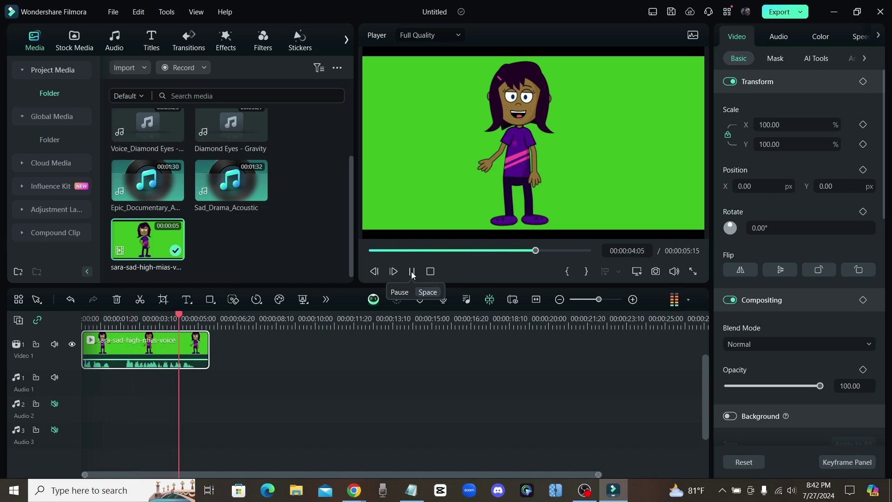
pyautogui.click(412, 272)
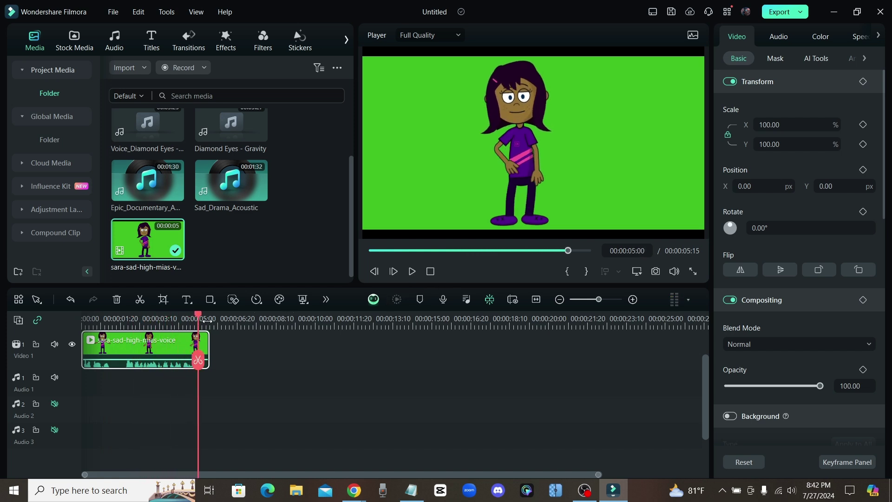
pyautogui.moveTo(200, 318); pyautogui.dragTo(65, 325)
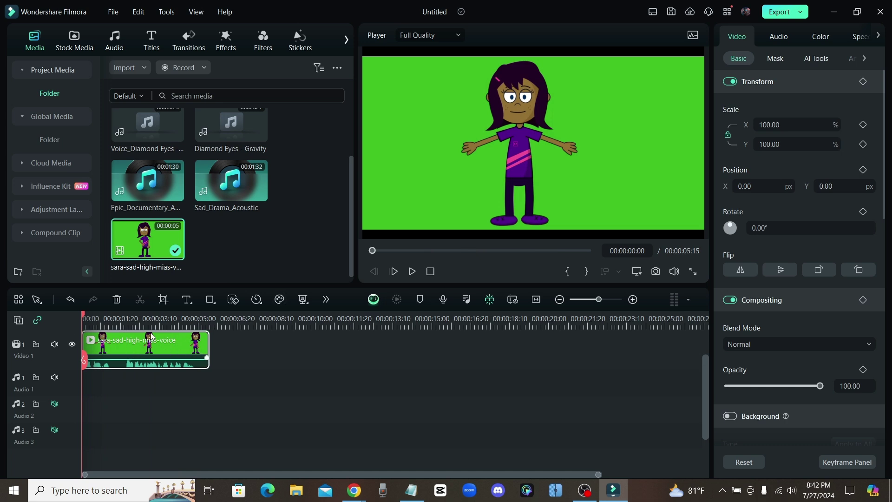
# Show the More tools dropdown with Keyframing, Speech-to-Text and AI Translation
pyautogui.click(325, 299)
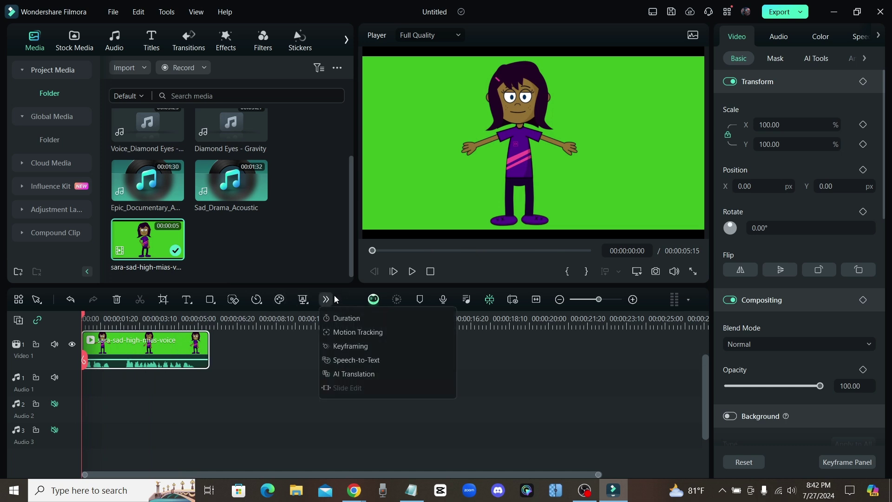
pyautogui.click(332, 295)
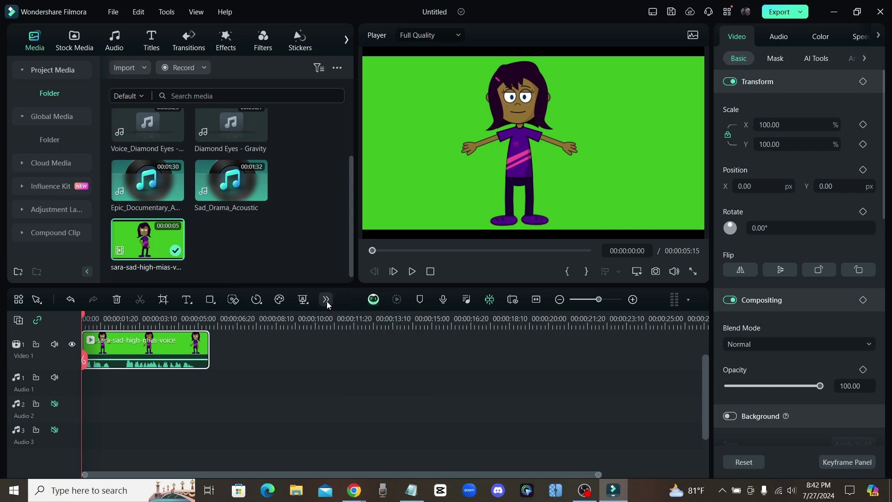
pyautogui.click(327, 300)
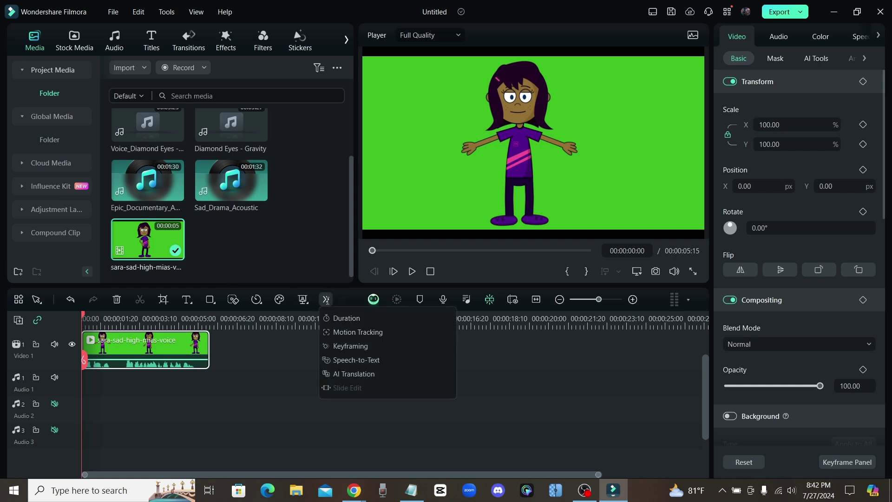
# Run AI Translation on the cartoon clip's voice and text, from English (US) to Spanish (Spain)
pyautogui.click(372, 373)
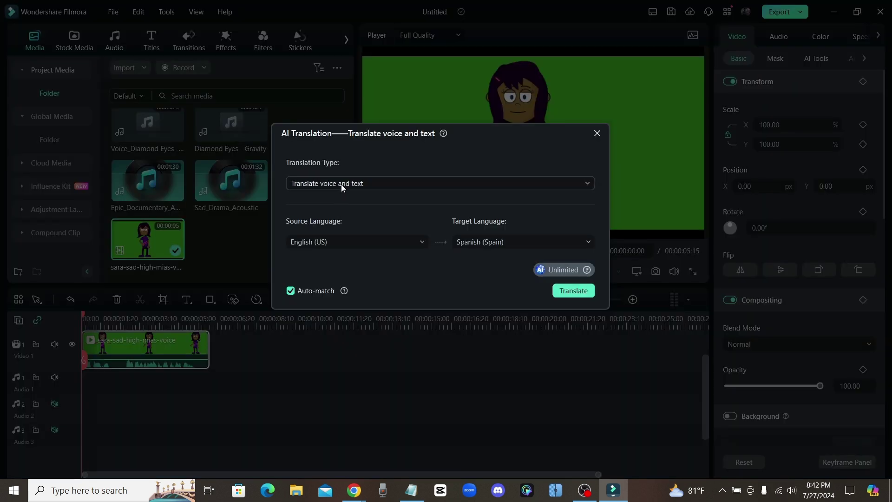
pyautogui.click(341, 184)
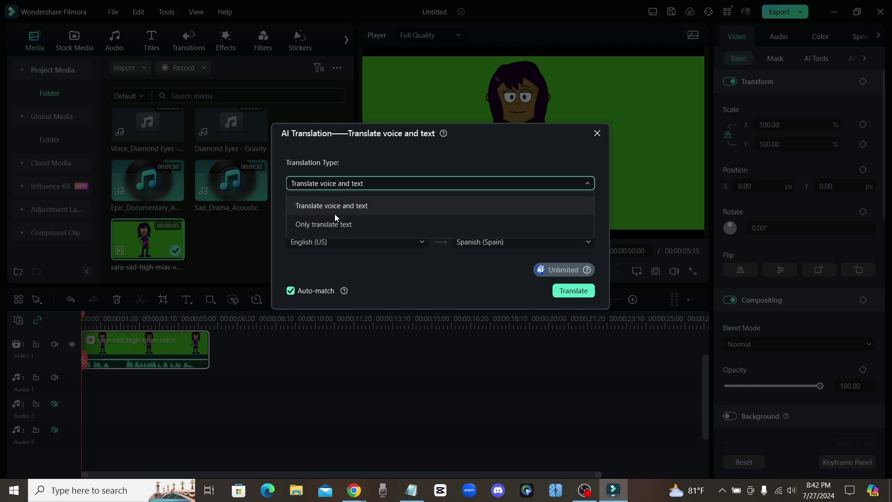
pyautogui.click(308, 205)
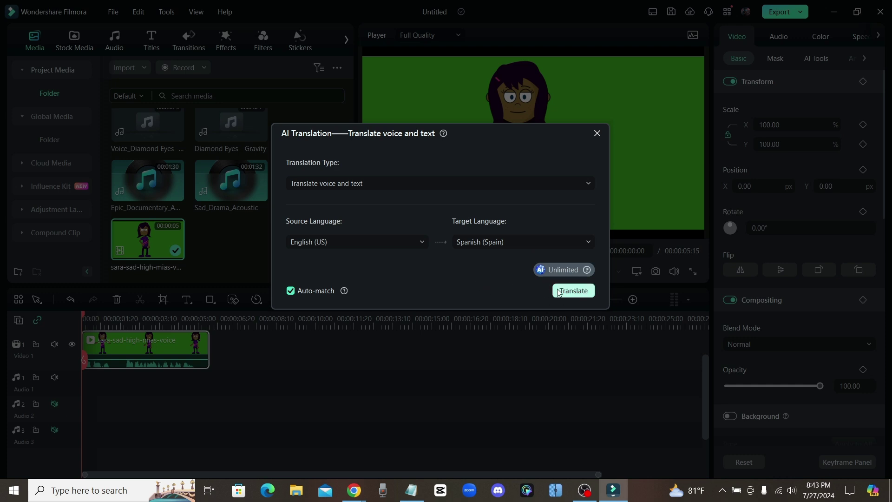
pyautogui.click(574, 291)
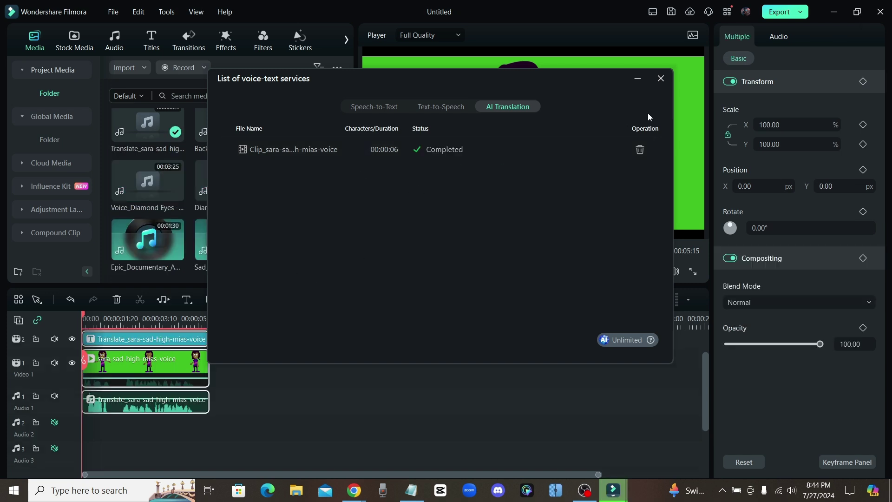
# Close the services list and play through the translated clip to check its Spanish subtitles
pyautogui.click(661, 79)
pyautogui.press('space')
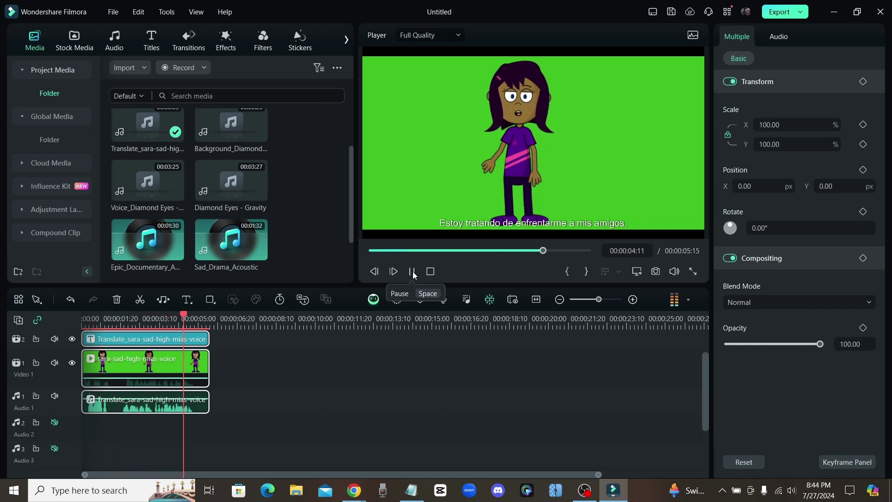
pyautogui.click(413, 271)
pyautogui.press('Home')
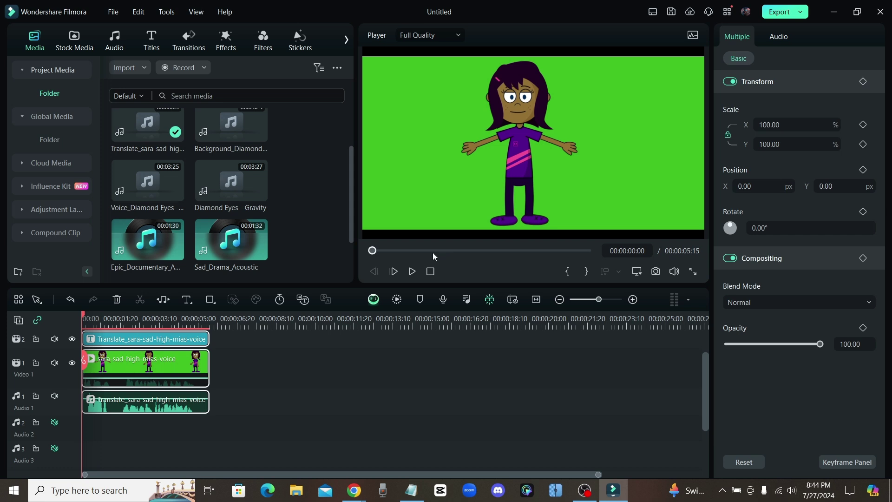
pyautogui.press('End')
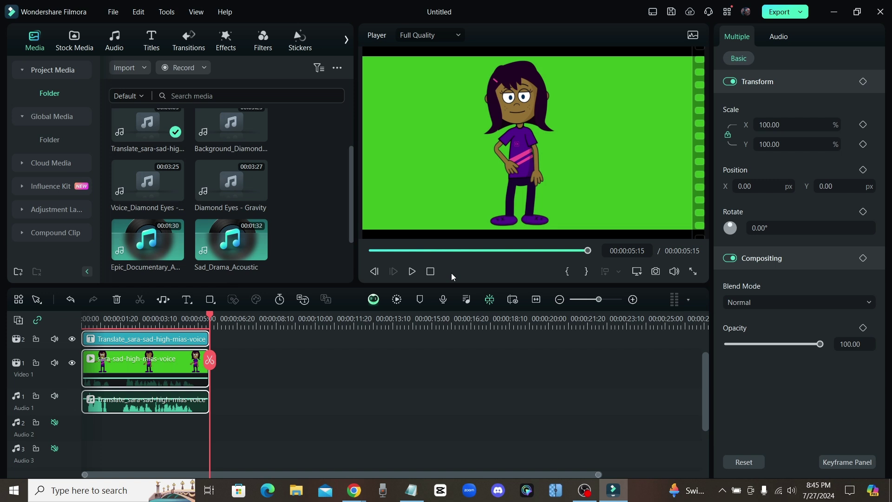
pyautogui.click(147, 342)
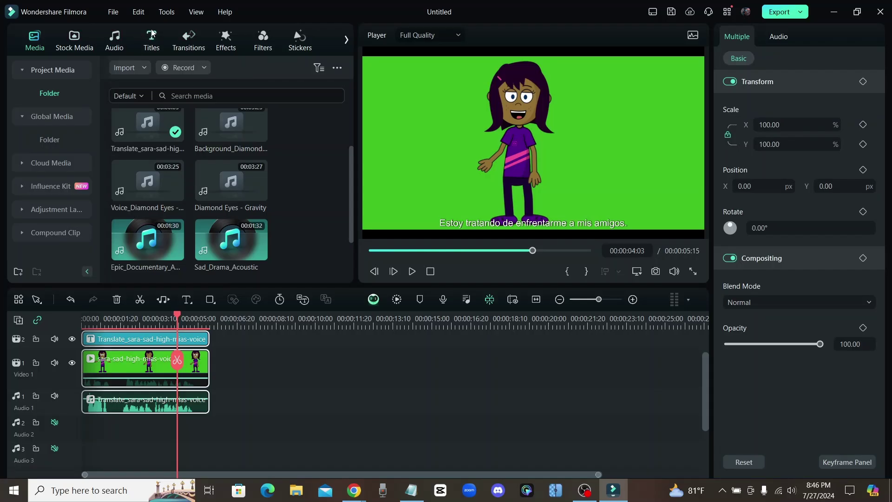
# Generate Realistic Landscape AI images from 'a mountain landscape with some snow covered mountains'
pyautogui.click(73, 44)
pyautogui.scroll(5, 60, 110)
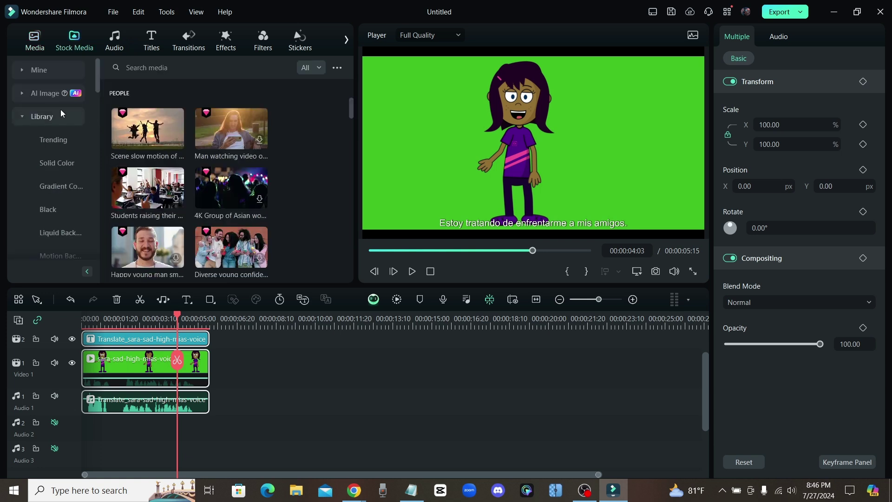
pyautogui.click(43, 92)
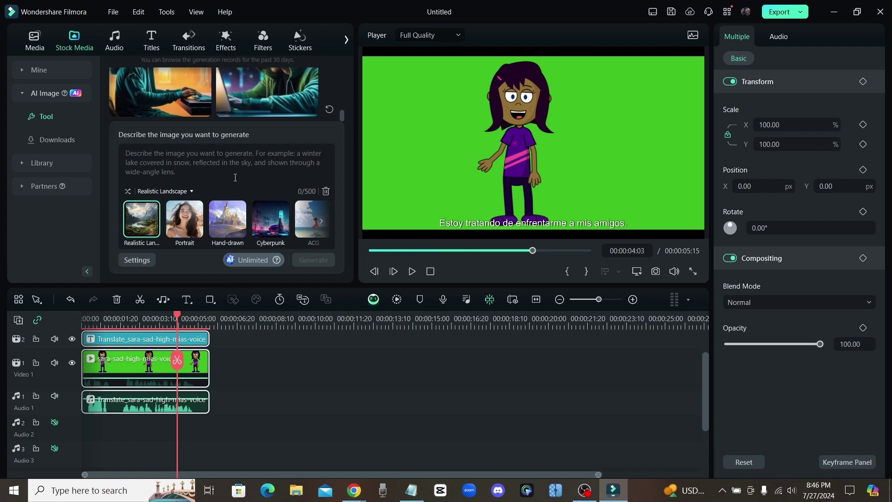
pyautogui.scroll(-2, 197, 223)
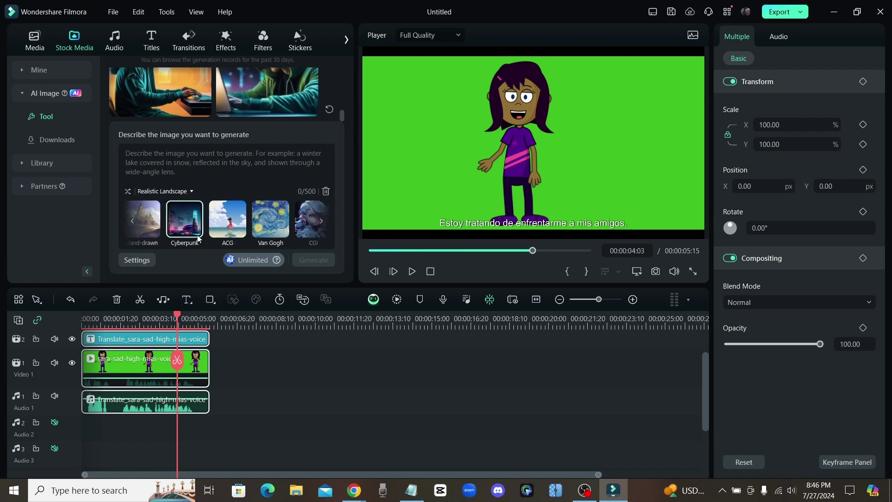
pyautogui.scroll(2, 209, 223)
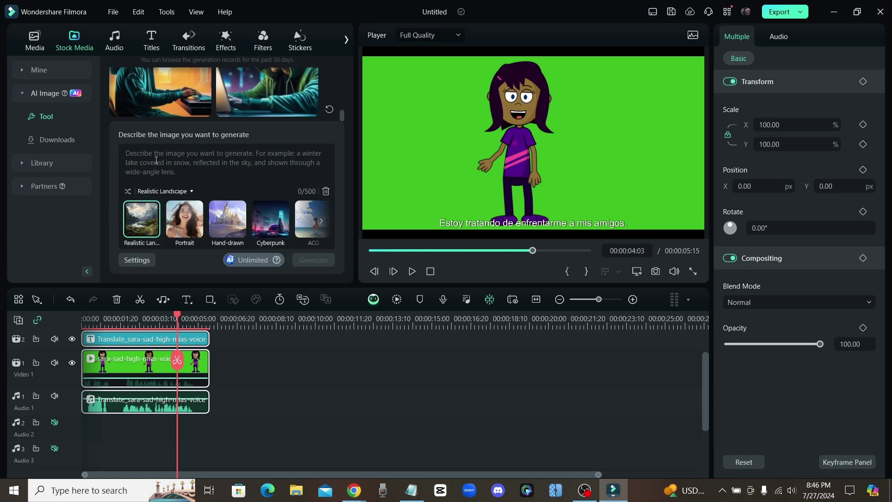
pyautogui.write('a mountain landscape w')
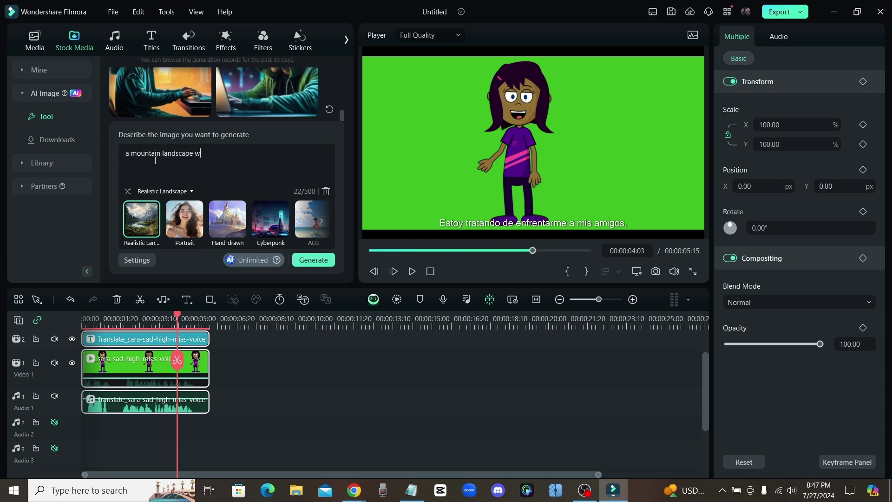
pyautogui.write('ith some snow covered mountains')
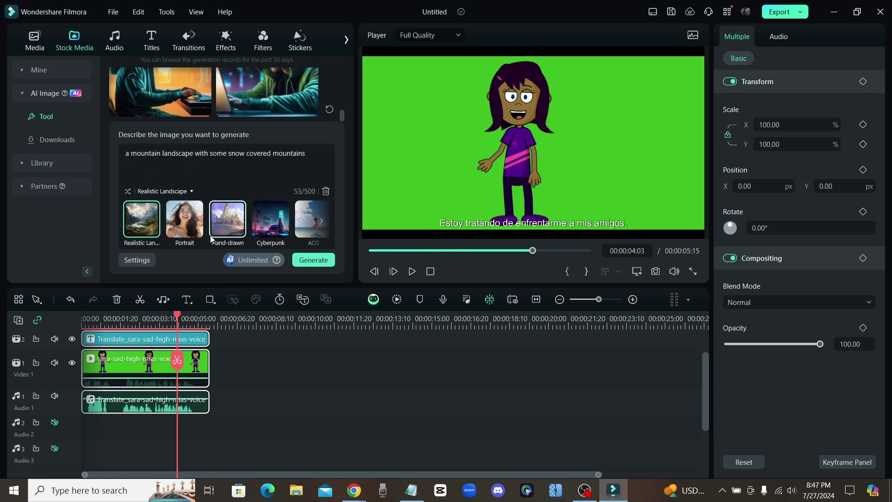
pyautogui.click(140, 219)
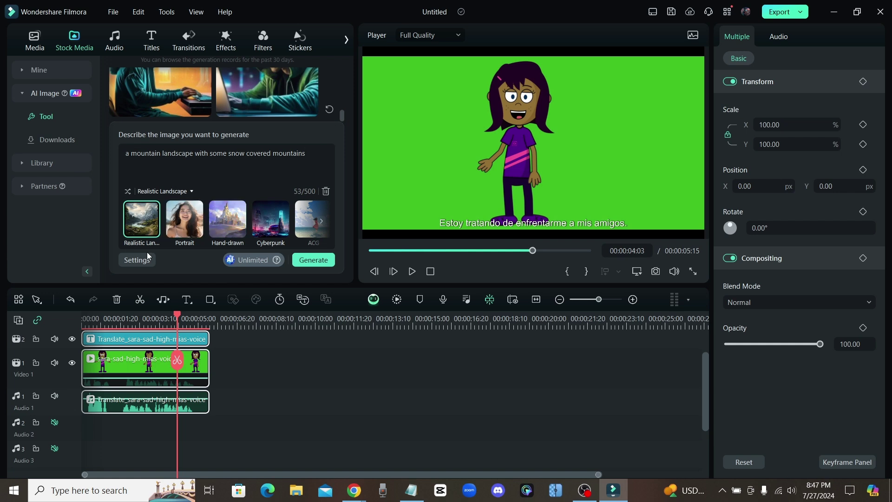
pyautogui.click(324, 261)
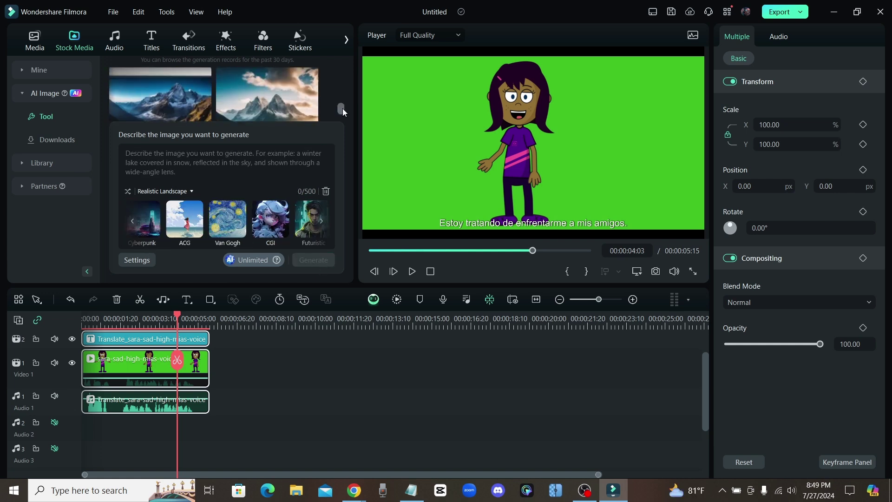
# Place the snowy mountain image on the bottom timeline track beneath the cartoon
pyautogui.scroll(-2, 342, 112)
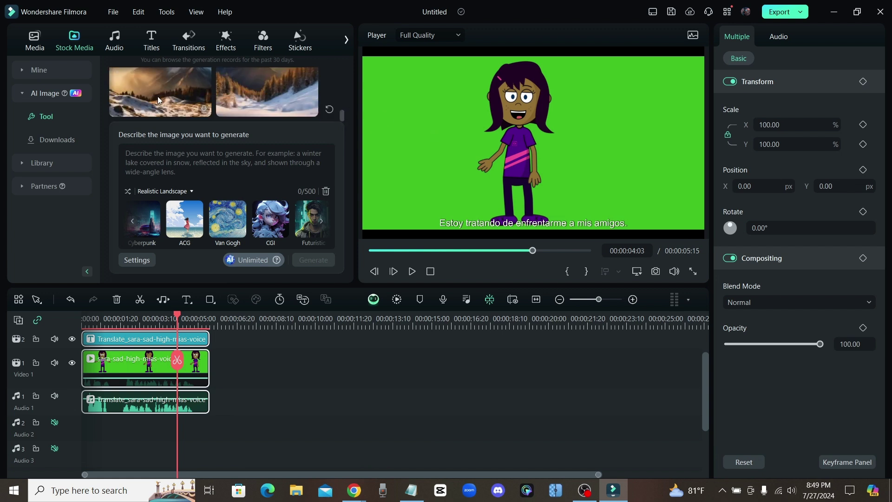
pyautogui.click(157, 97)
pyautogui.moveTo(164, 85); pyautogui.dragTo(87, 432)
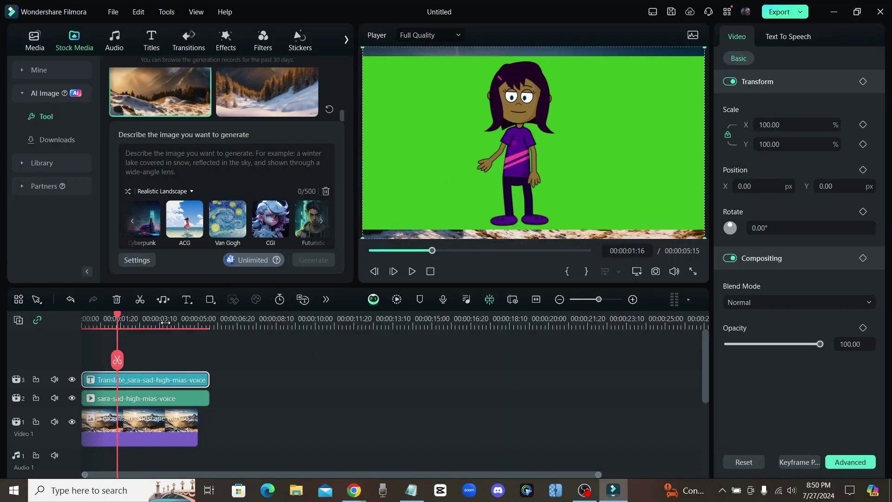
# Enable Chroma Key on the cartoon clip to drop its green background
pyautogui.click(176, 396)
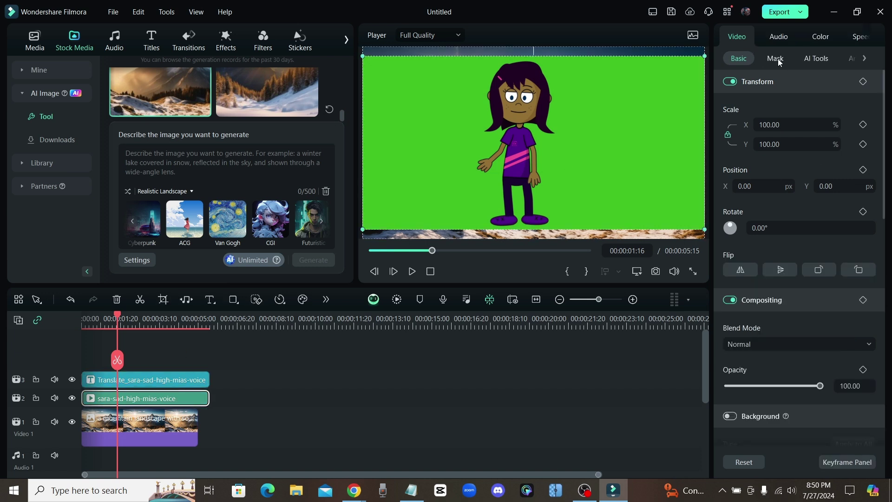
pyautogui.click(816, 58)
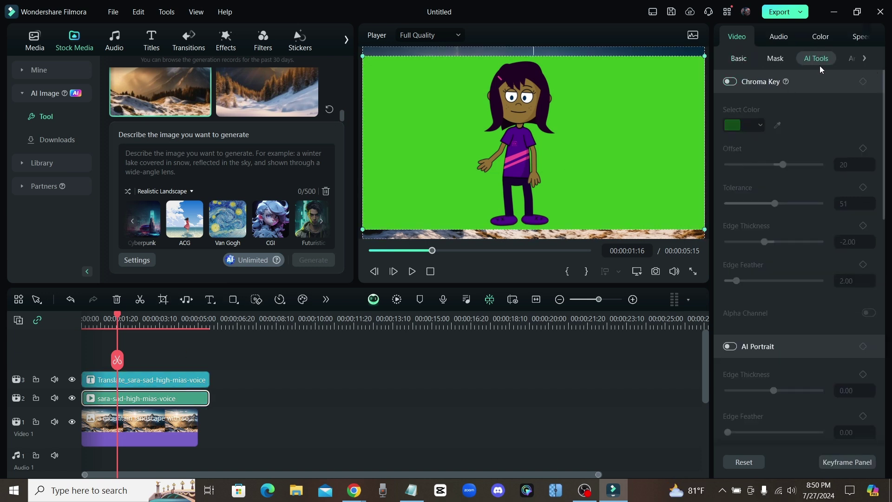
pyautogui.click(730, 81)
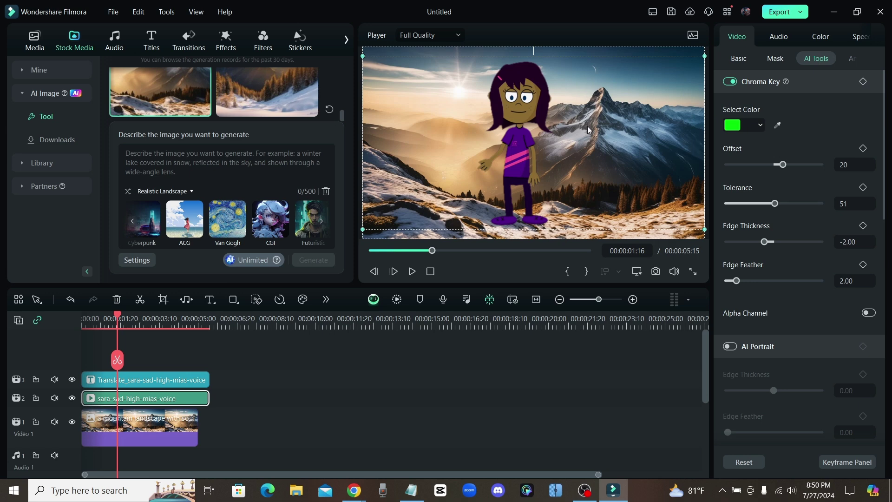
pyautogui.click(583, 147)
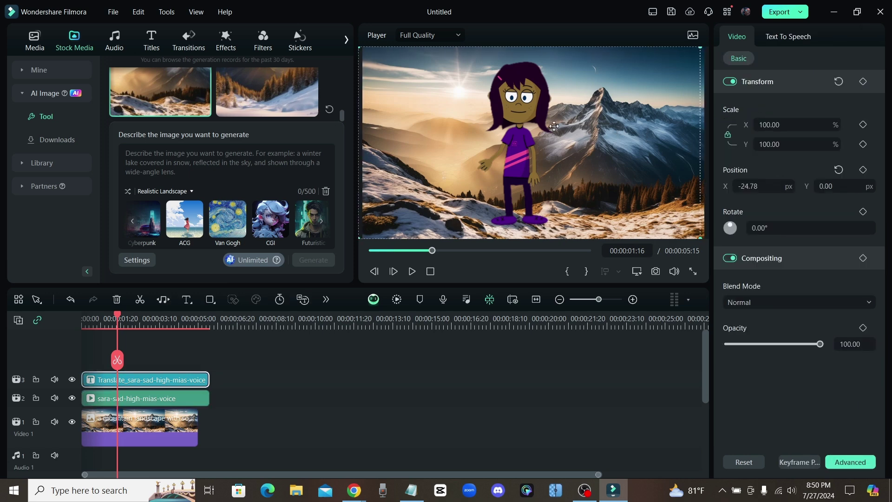
pyautogui.click(160, 399)
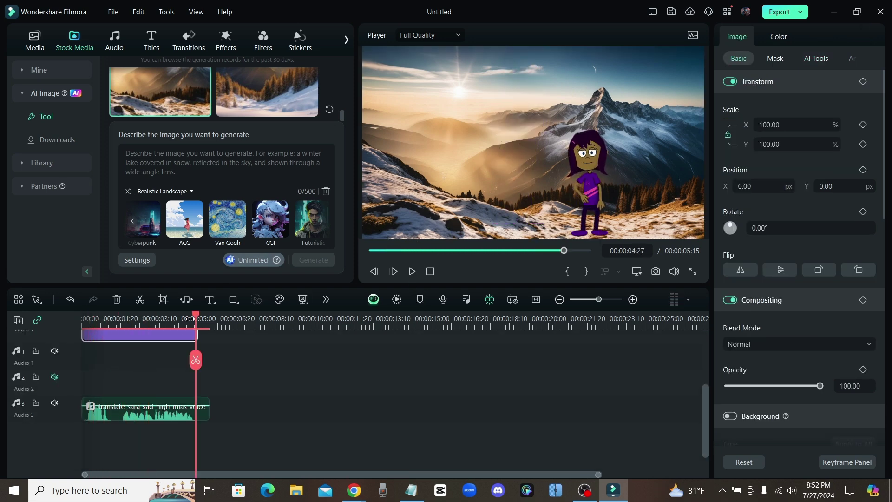
# Stop playback and bring up the AI Copywriting (Beta) assistant
pyautogui.press('space')
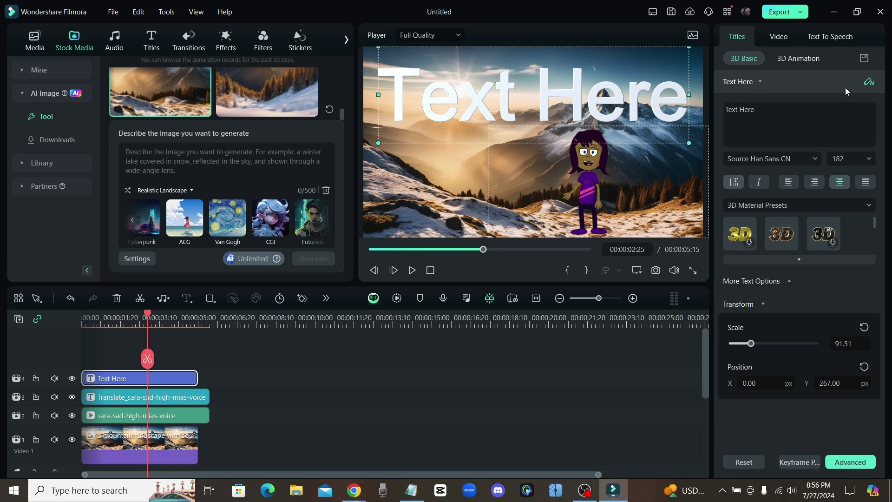
pyautogui.click(869, 83)
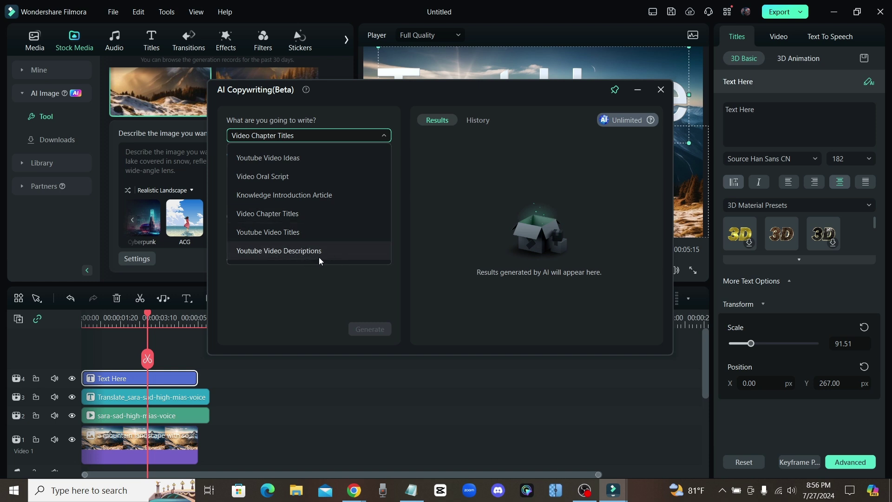
# Generate YouTube Video Descriptions from the pasted summary of the woods adventure
pyautogui.click(328, 249)
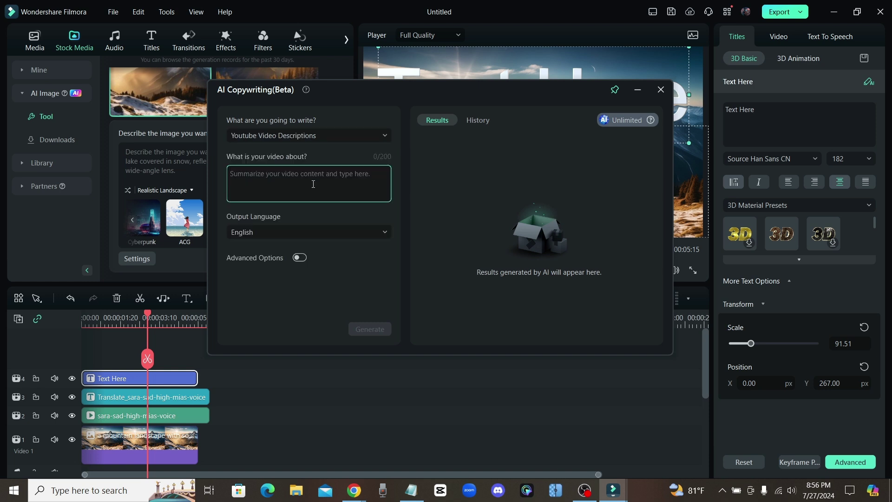
pyautogui.write('an animated character named Mia who is on an adventure in the woods')
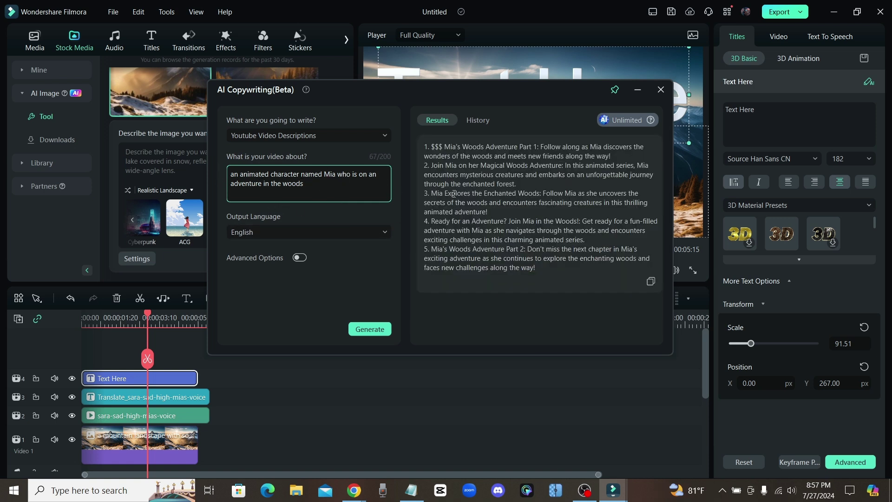
pyautogui.click(485, 243)
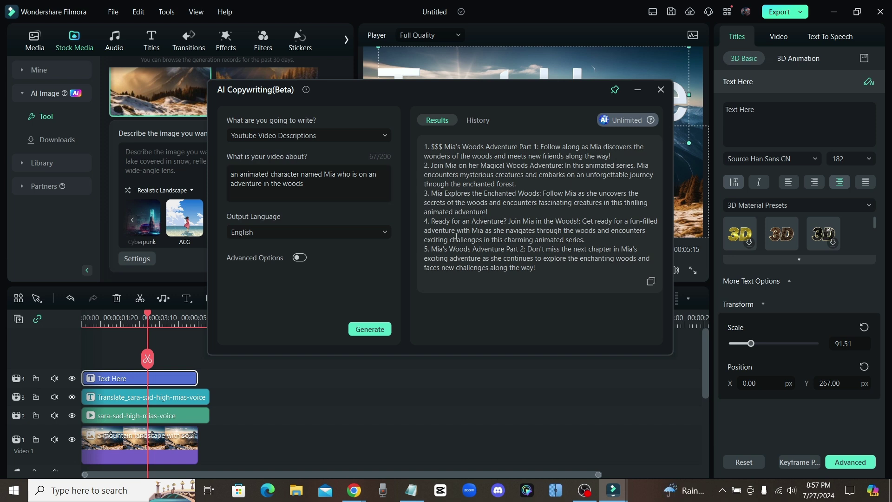
pyautogui.click(328, 134)
# Generate a Video Oral Script for the woods-adventure topic, read it, then close the assistant
pyautogui.click(299, 177)
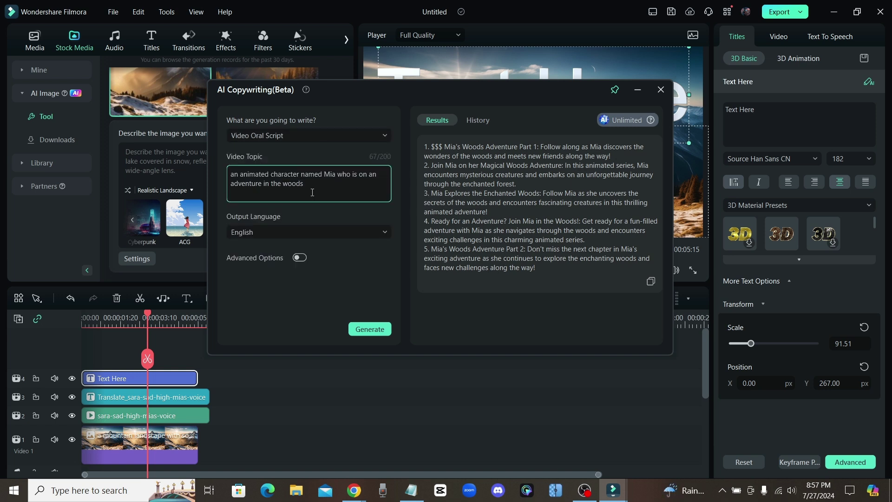
pyautogui.click(367, 328)
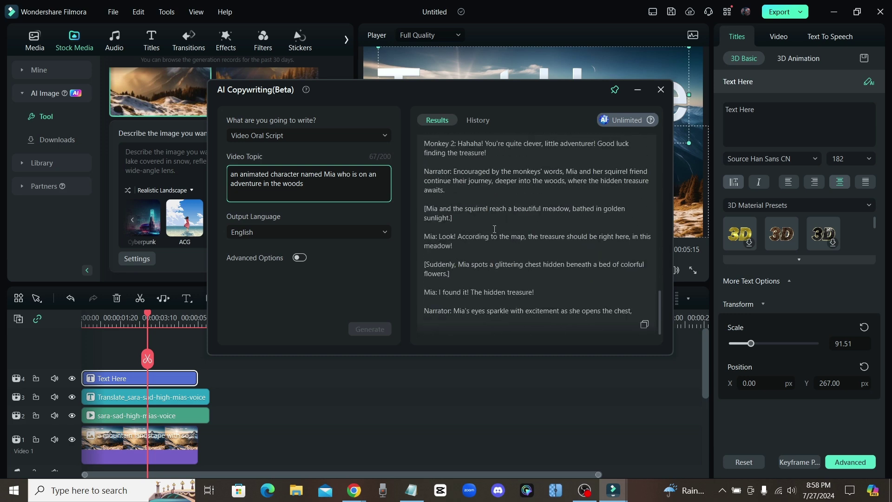
pyautogui.moveTo(660, 302); pyautogui.dragTo(657, 172)
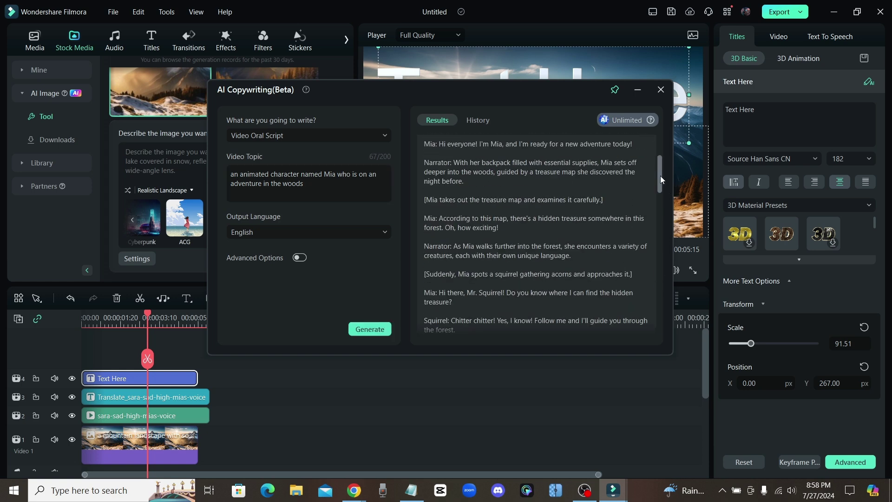
pyautogui.scroll(3, 474, 189)
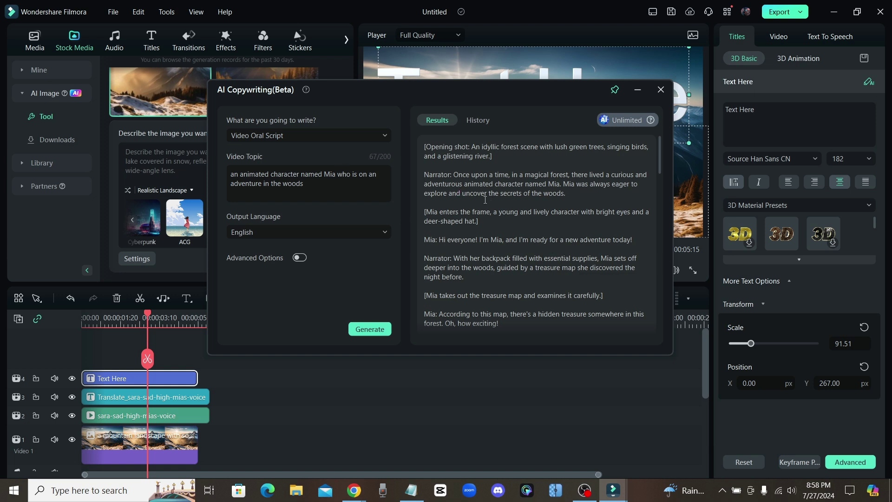
pyautogui.scroll(-10, 478, 194)
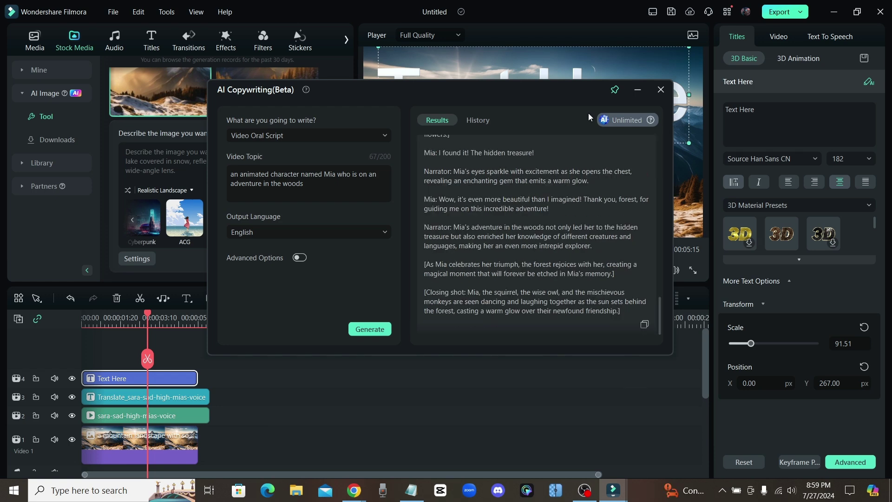
pyautogui.click(661, 90)
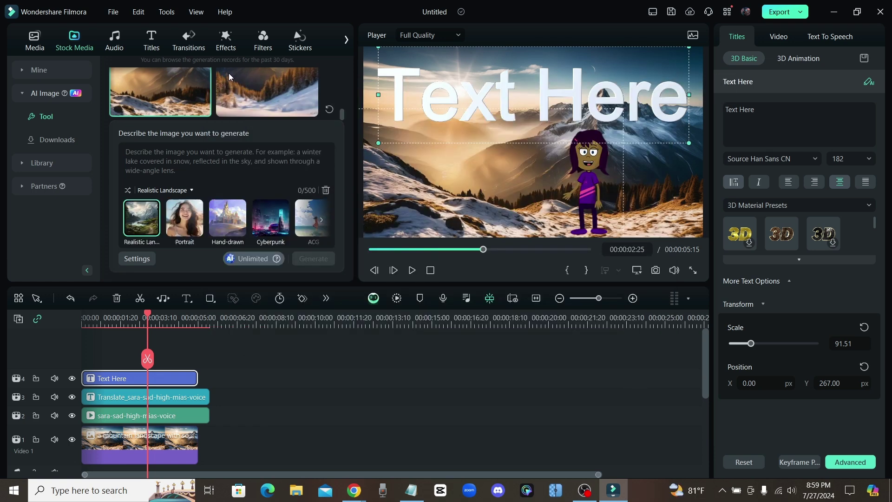
# Browse Titles > AI Captions and the Text To Speech voices, then start Clone Voice
pyautogui.click(151, 39)
pyautogui.click(74, 164)
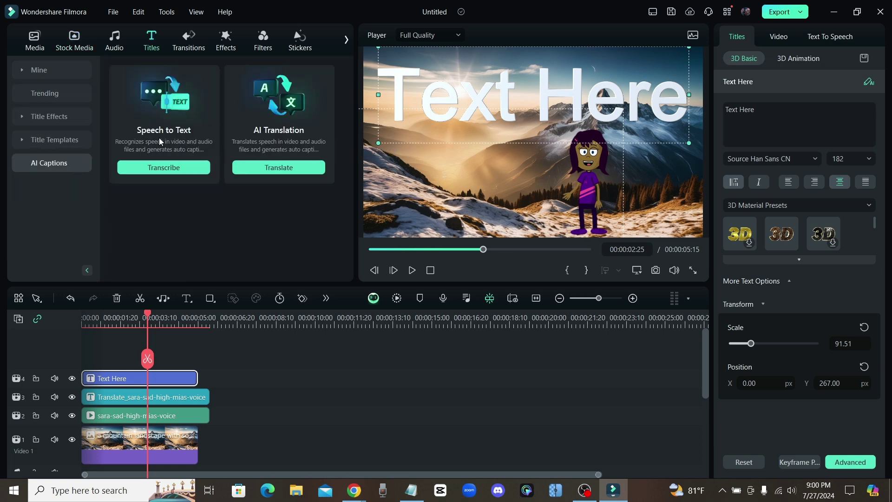
pyautogui.click(830, 36)
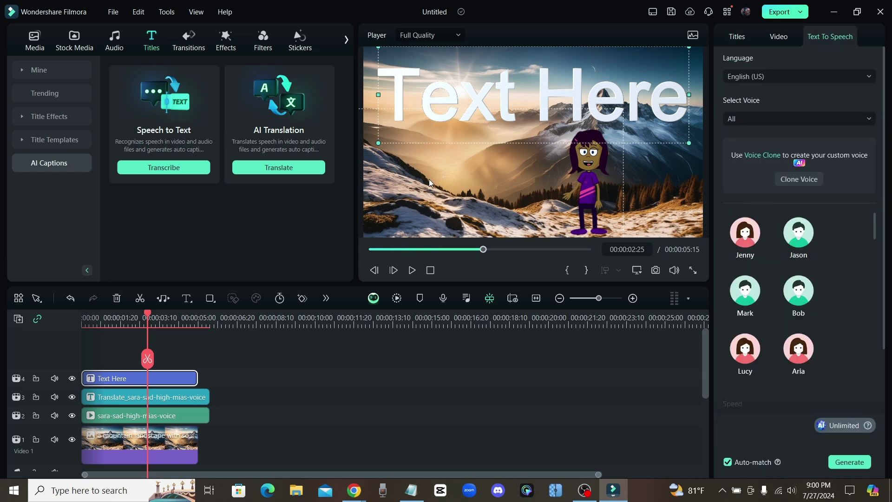
pyautogui.scroll(-10, 840, 299)
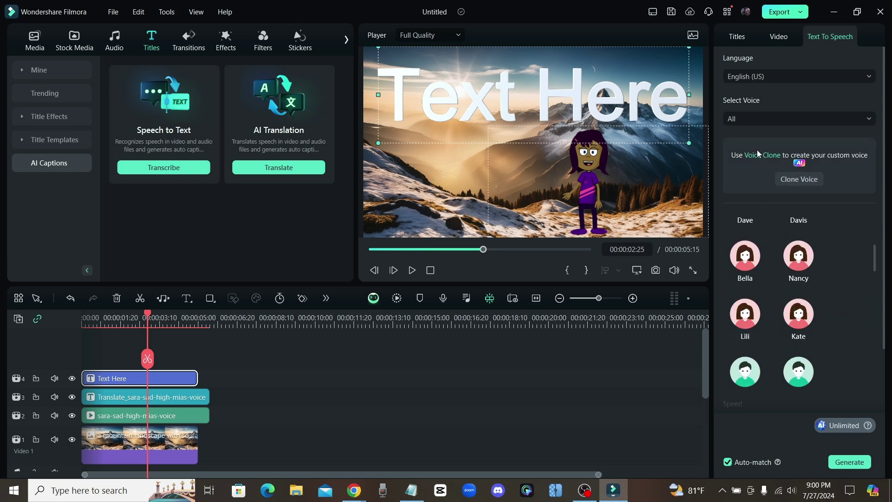
pyautogui.click(805, 180)
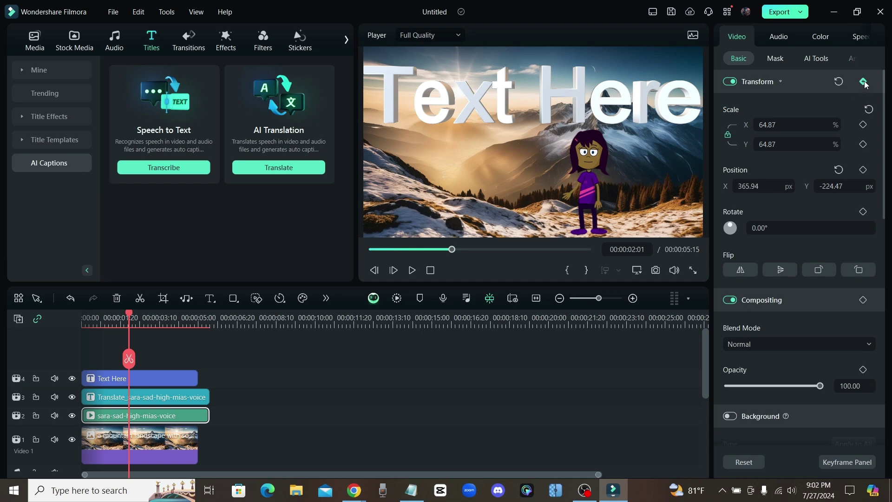
# Keyframe the character's scale from 64.87% at 00:00:02:01 to 101.87% at 00:00:03:24
pyautogui.click(864, 82)
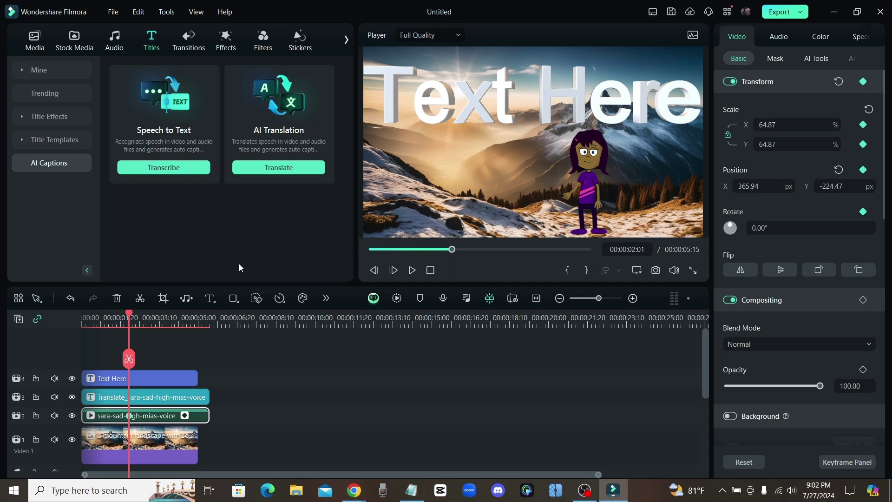
pyautogui.moveTo(129, 314); pyautogui.dragTo(170, 314)
pyautogui.moveTo(779, 126); pyautogui.dragTo(862, 90)
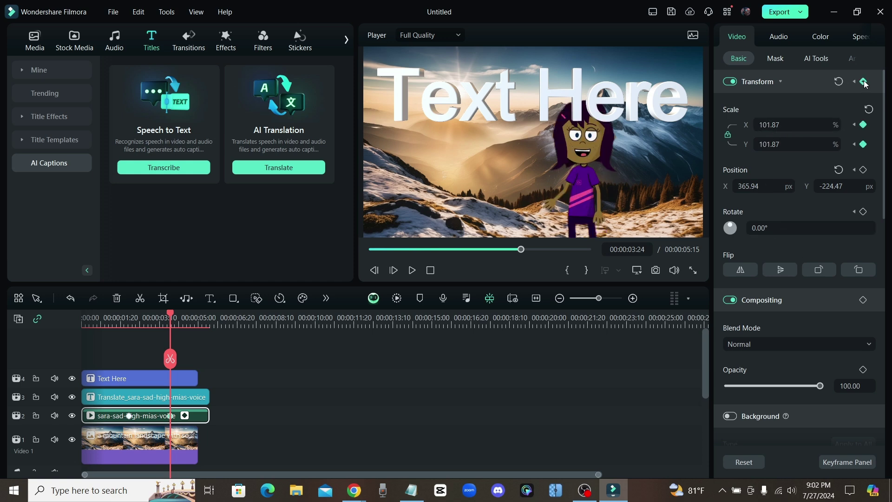
pyautogui.moveTo(171, 316)
pyautogui.mouseDown()
pyautogui.moveTo(128, 317)
pyautogui.moveTo(172, 317)
pyautogui.mouseUp()
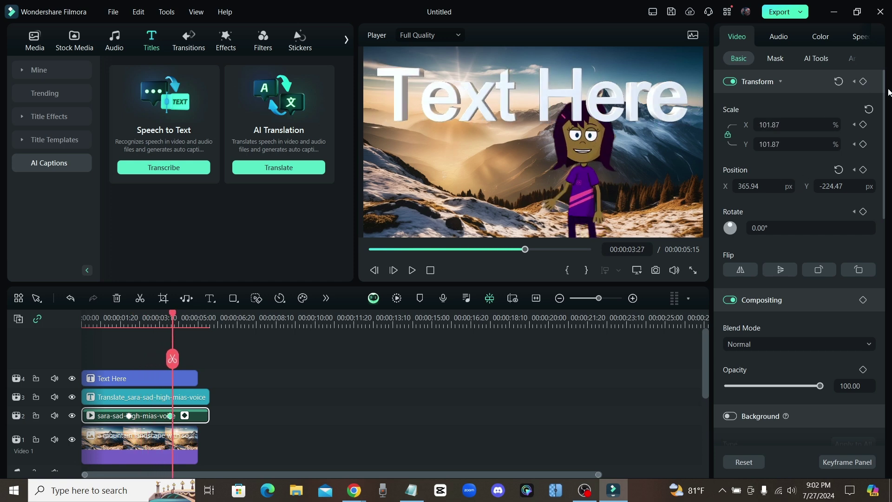
pyautogui.click(775, 57)
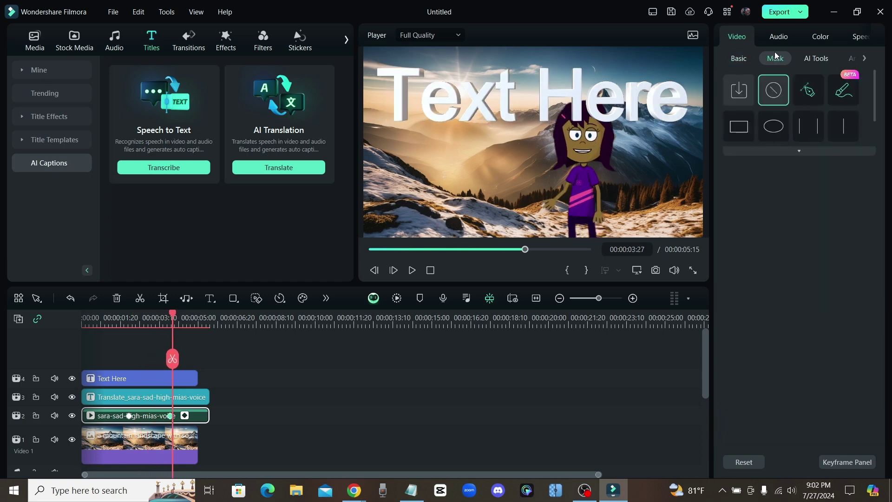
pyautogui.click(842, 92)
pyautogui.moveTo(582, 134); pyautogui.dragTo(577, 172)
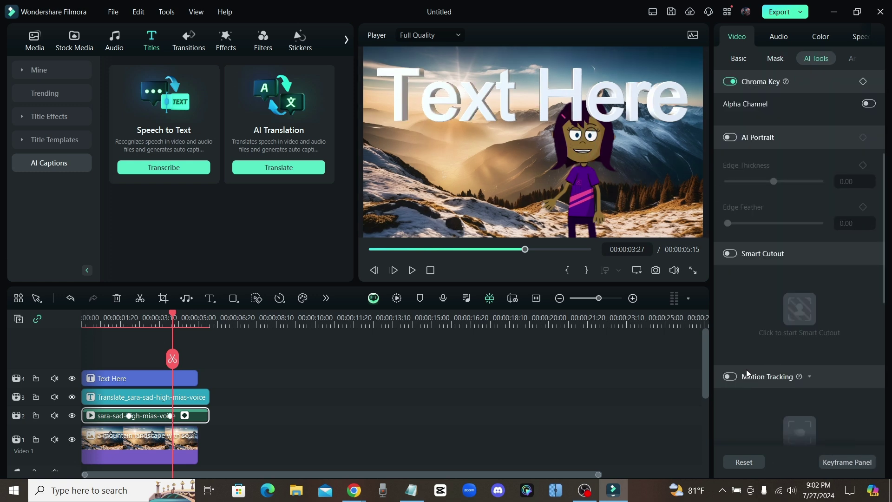
pyautogui.scroll(-2, 747, 372)
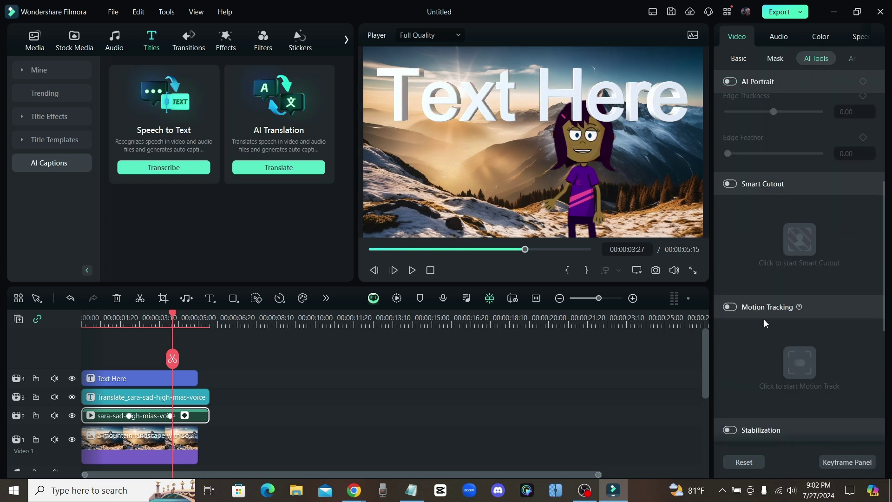
pyautogui.click(730, 307)
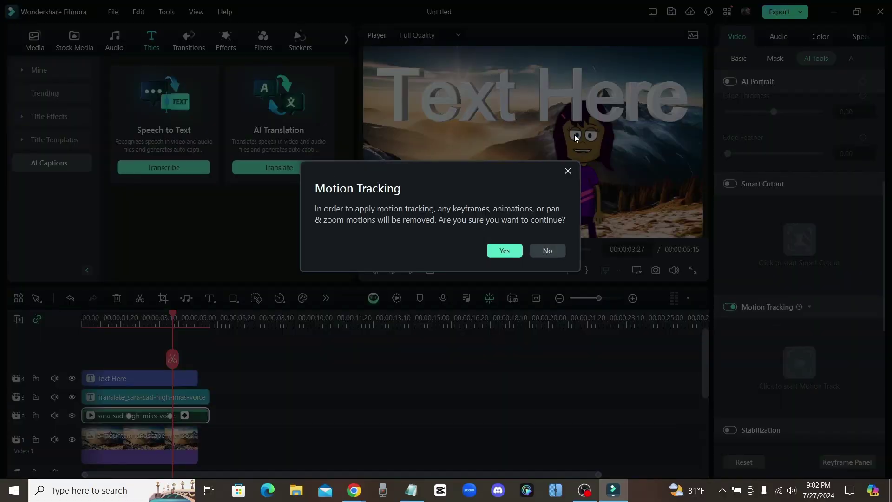
pyautogui.click(567, 171)
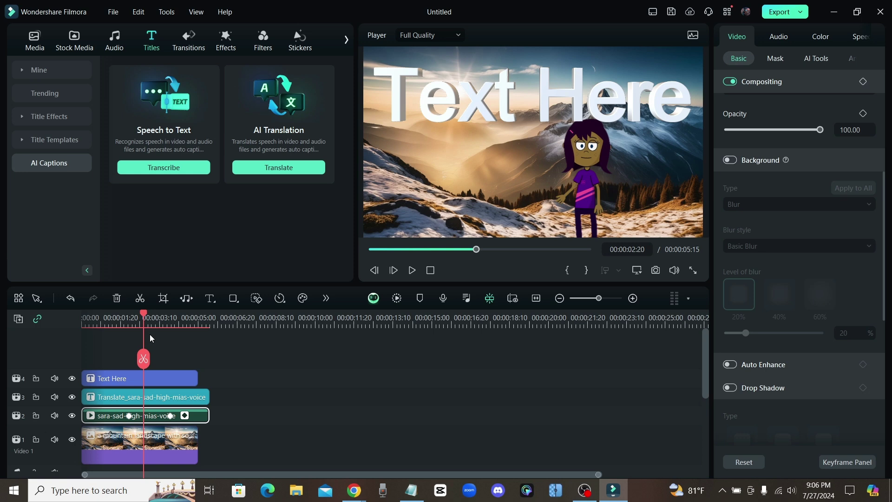
pyautogui.click(149, 349)
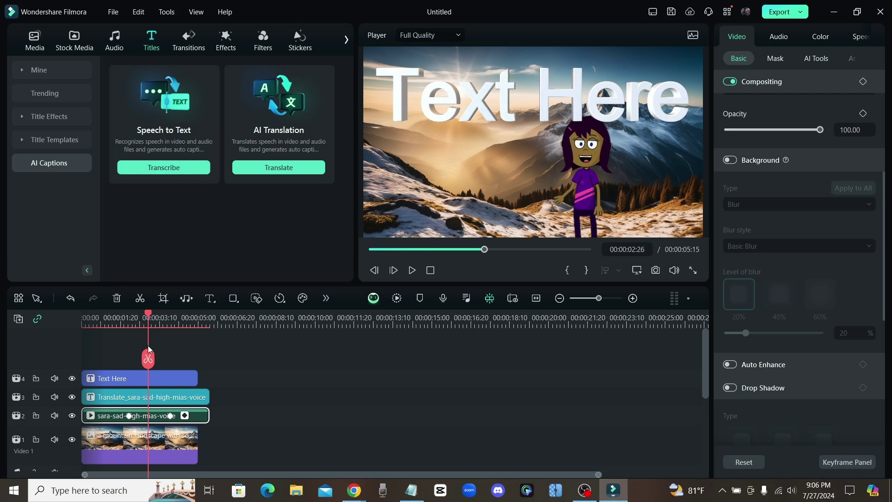